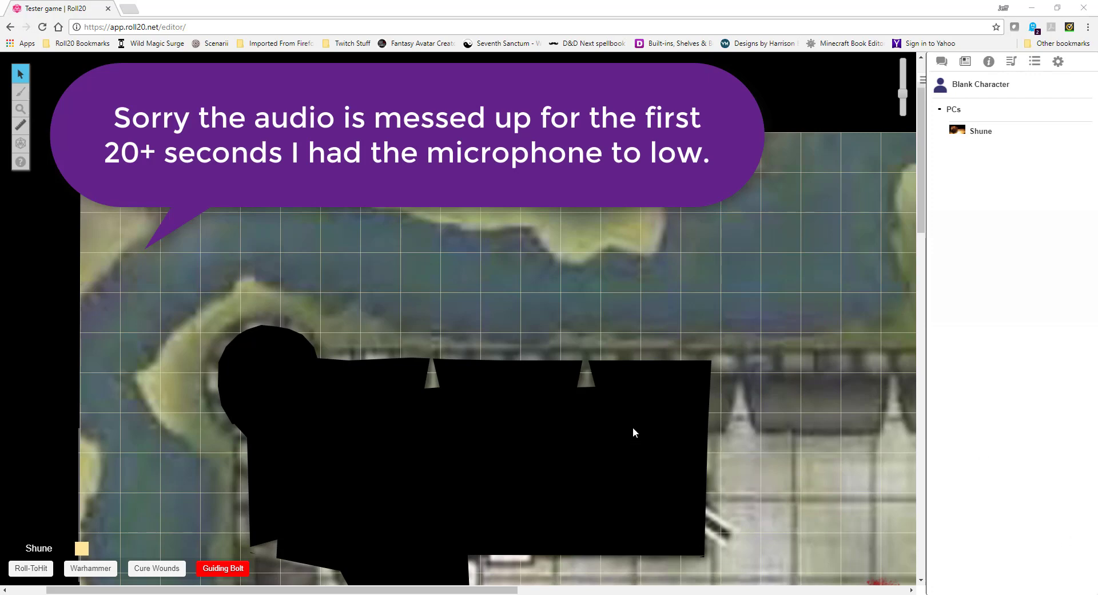
- Pan the battle map with the hand tool until Shune's token and the Blue Dragon are visible
left_click_drag(612, 423, 475, 269)
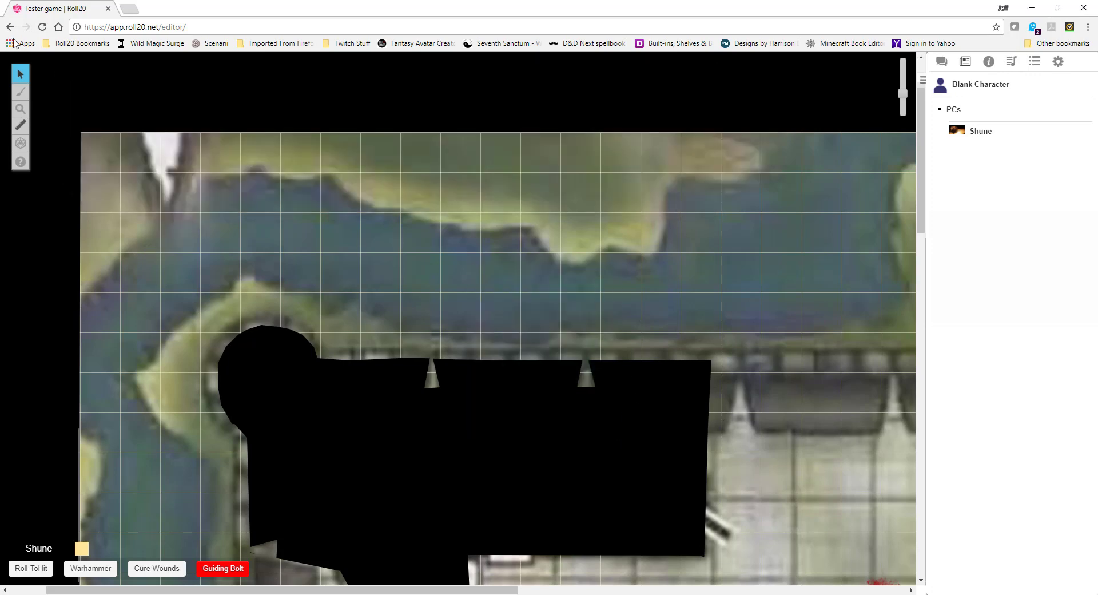
mouse_move(21, 74)
left_click(63, 83)
left_click_drag(352, 196, 338, 173)
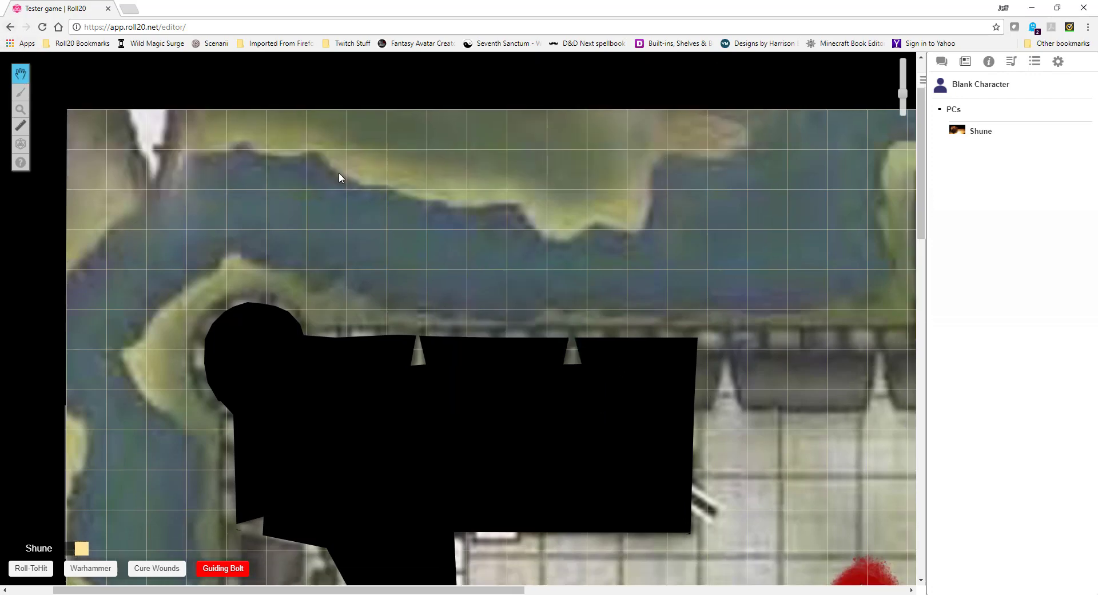
scroll(479, 409, "down", 10)
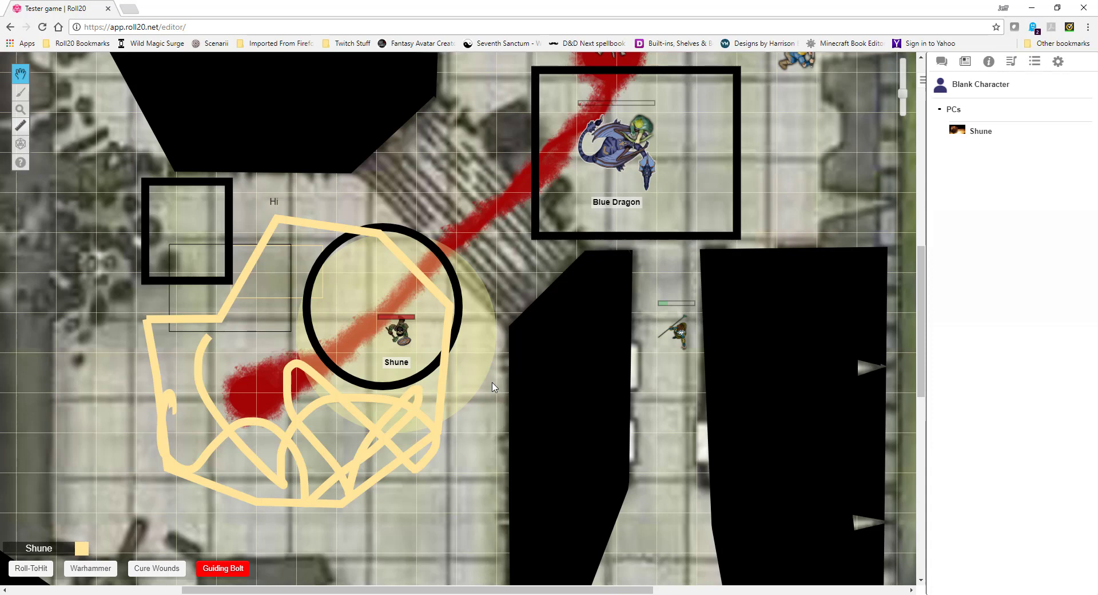
- Open Shune's character sheet and scroll through the level 5 Dwarf Cleric's stats
left_click(980, 132)
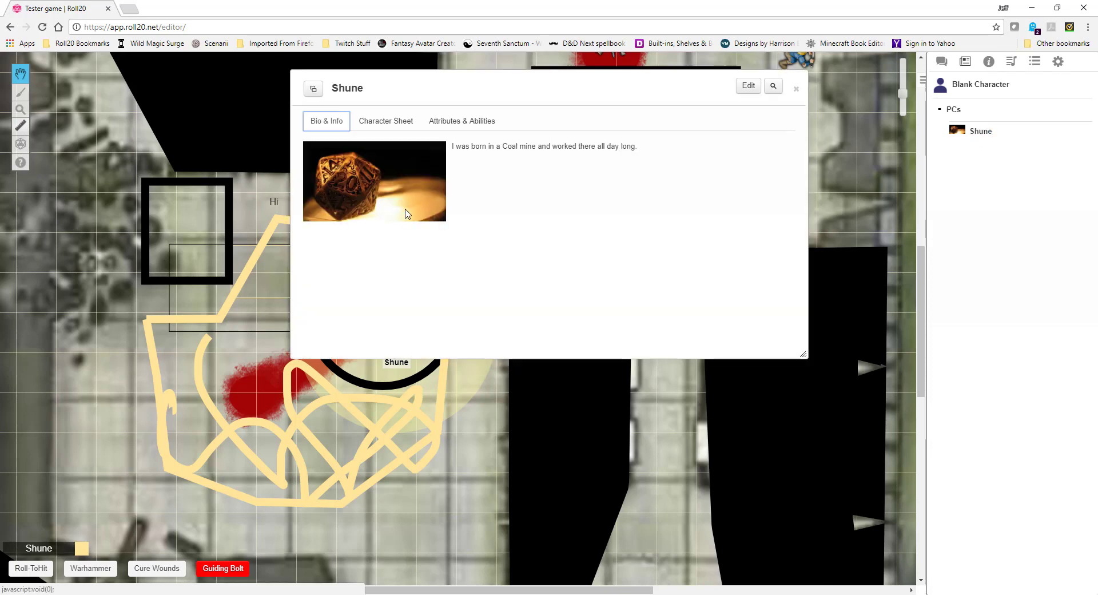
left_click(401, 128)
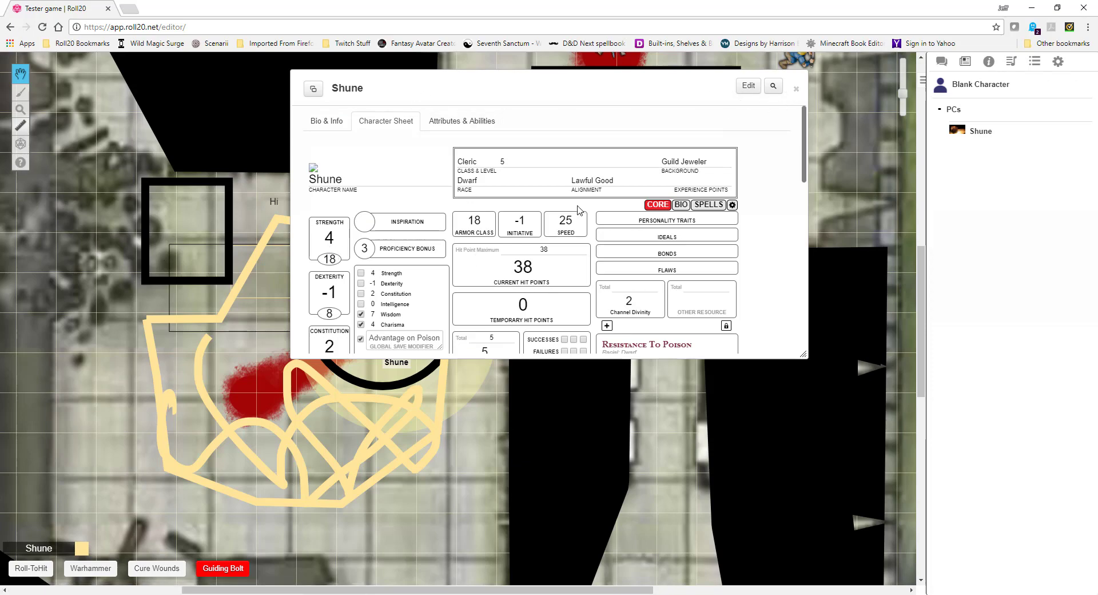
scroll(578, 210, "down", 10)
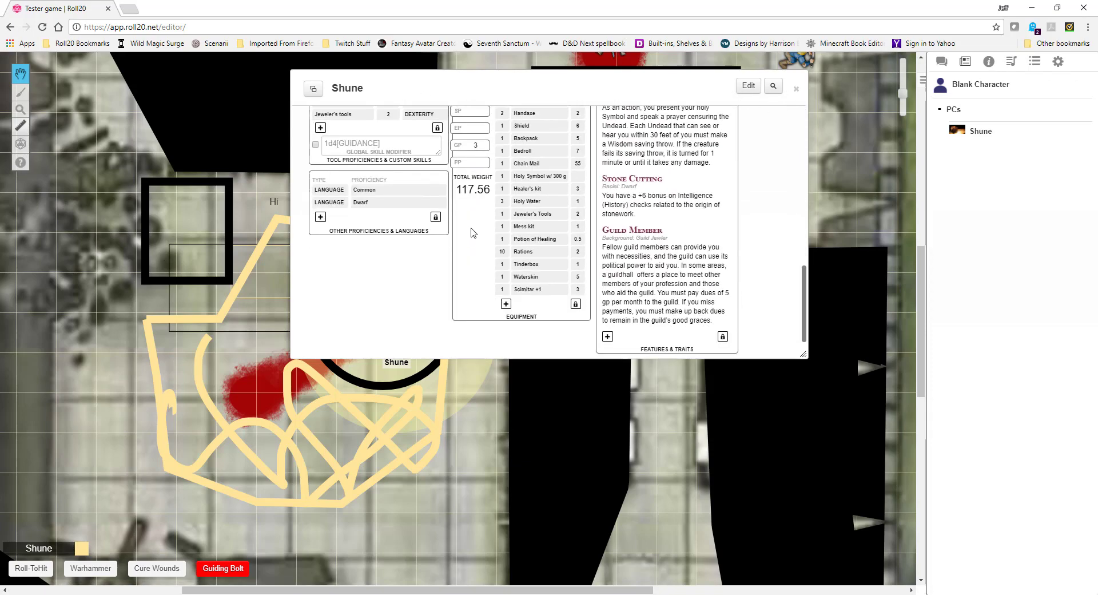
scroll(472, 232, "up", 10)
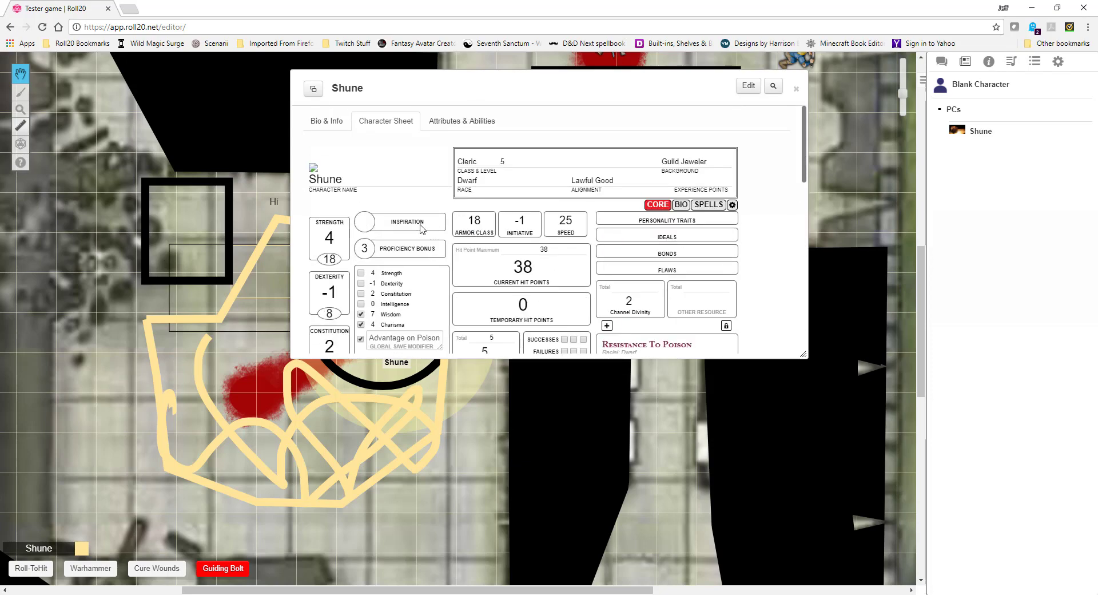
scroll(421, 229, "down", 5)
scroll(420, 229, "down", 4)
scroll(422, 230, "up", 8)
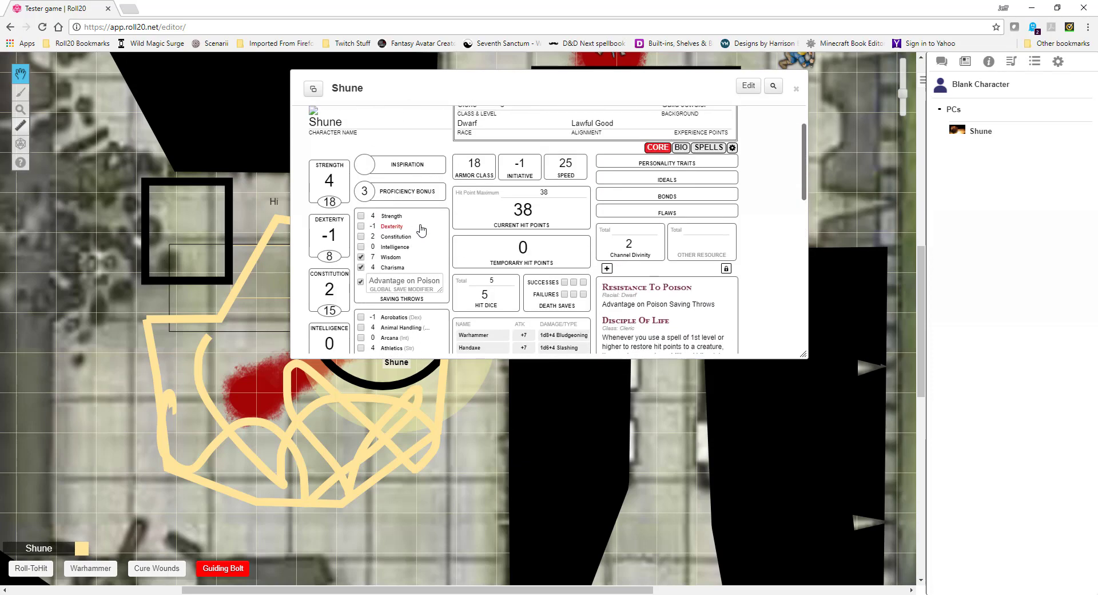
scroll(421, 229, "up", 1)
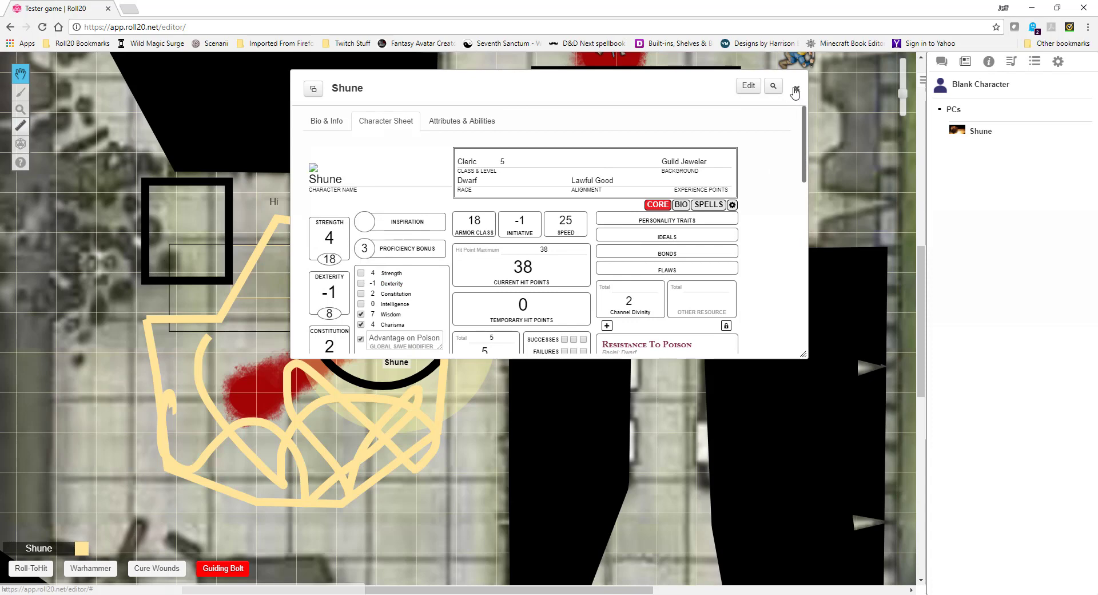
scroll(795, 92, "down", 2)
scroll(800, 91, "up", 2)
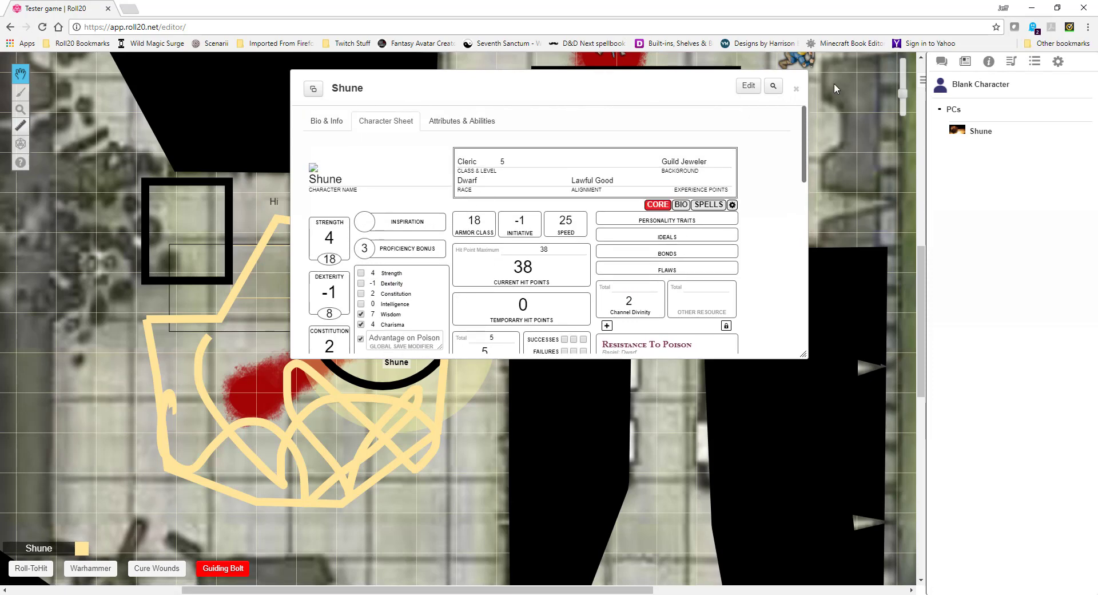
- Replace Shune's window with the Blank Character's empty 5e sheet and move it aside
left_click(796, 89)
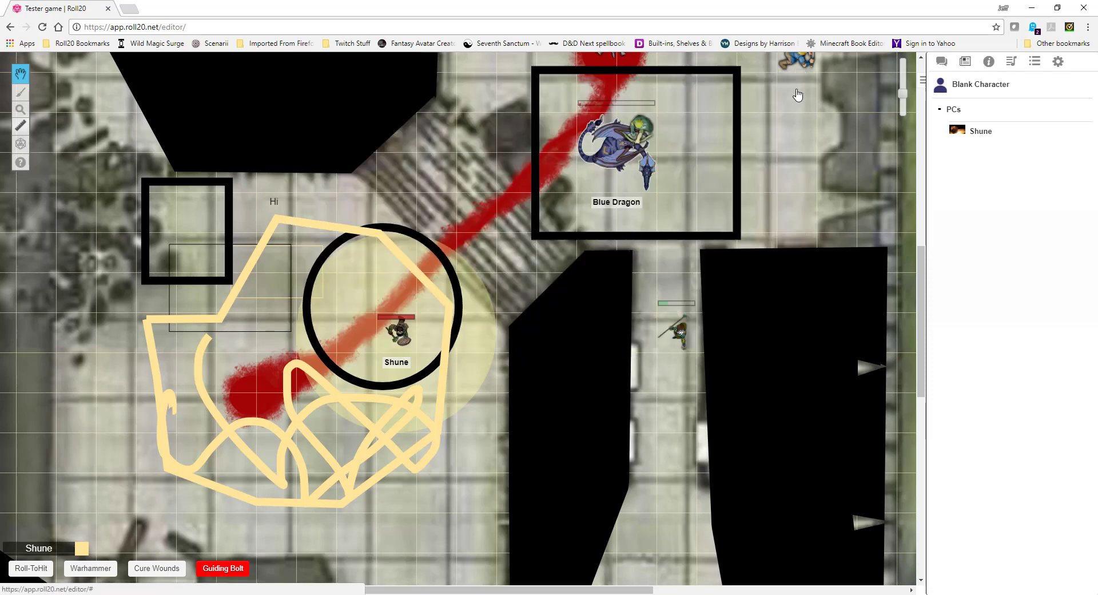
left_click(968, 87)
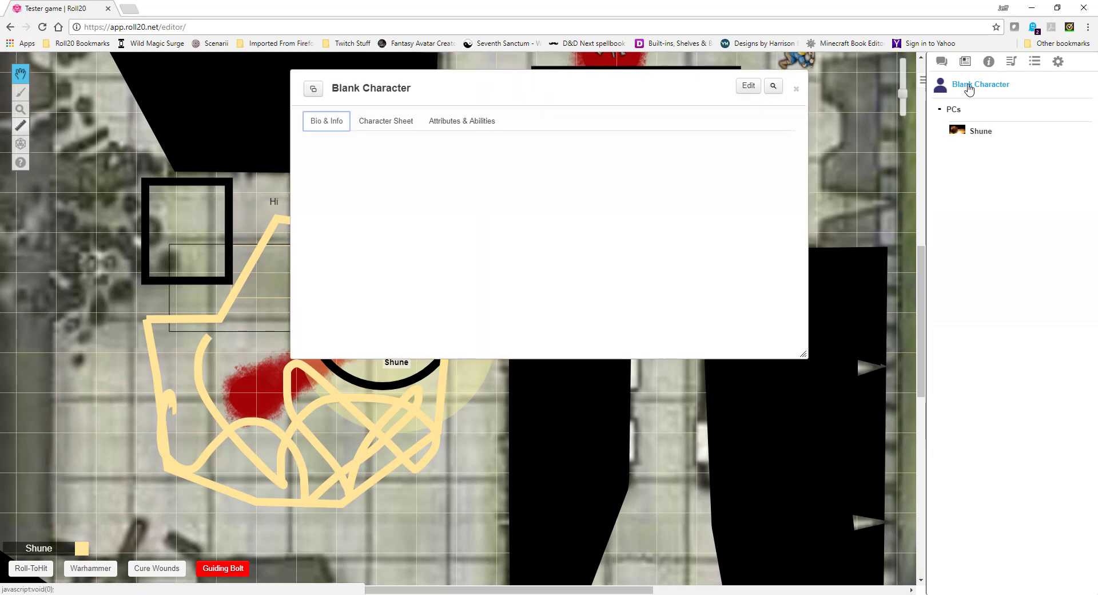
left_click(379, 127)
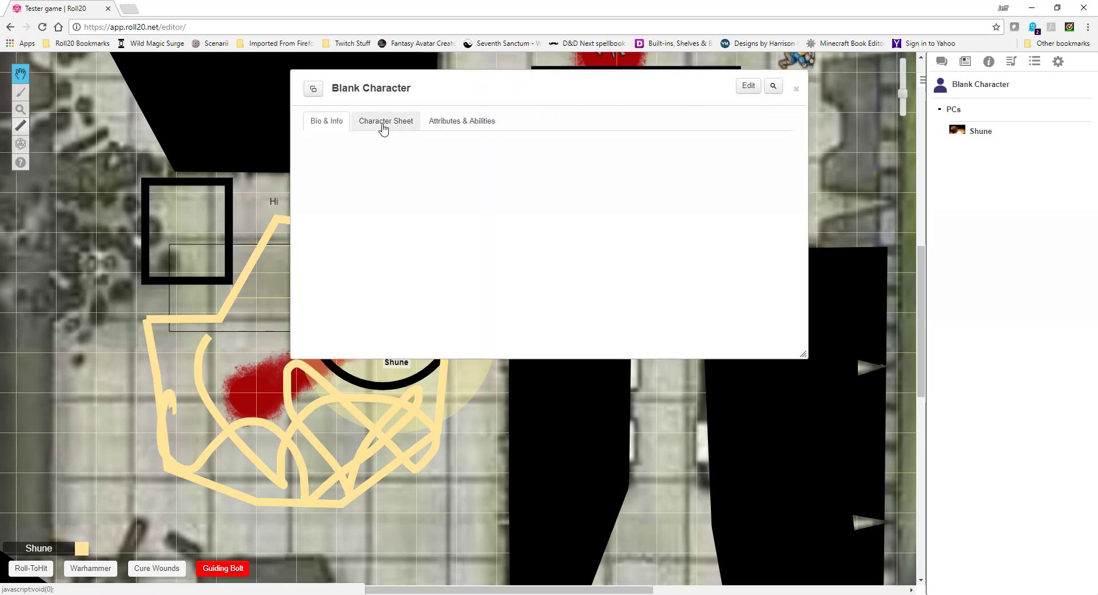
scroll(387, 221, "down", 4)
scroll(387, 220, "down", 3)
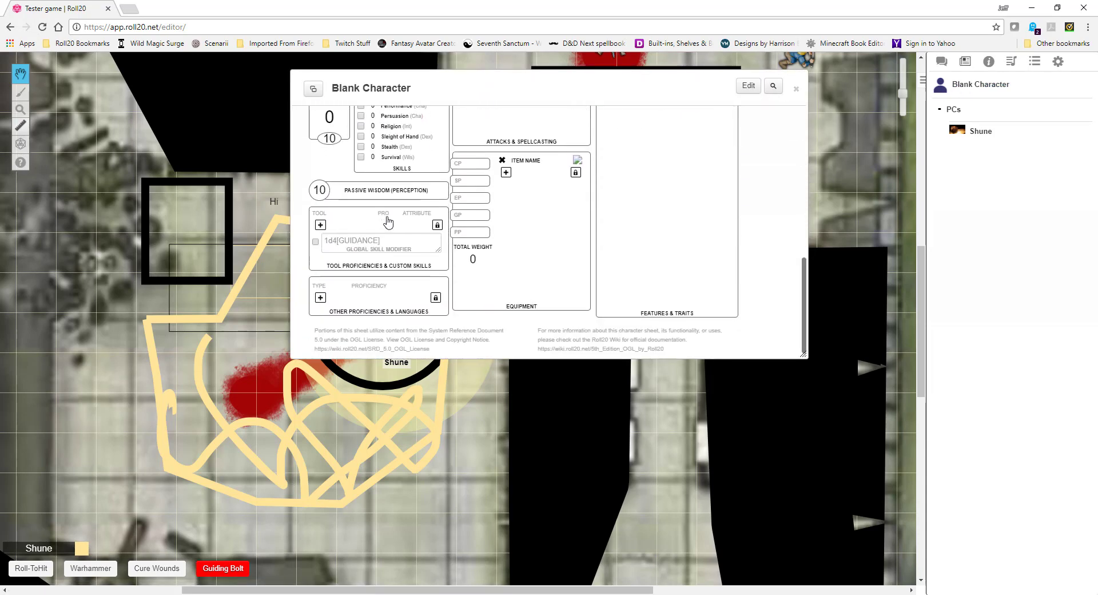
scroll(389, 221, "up", 7)
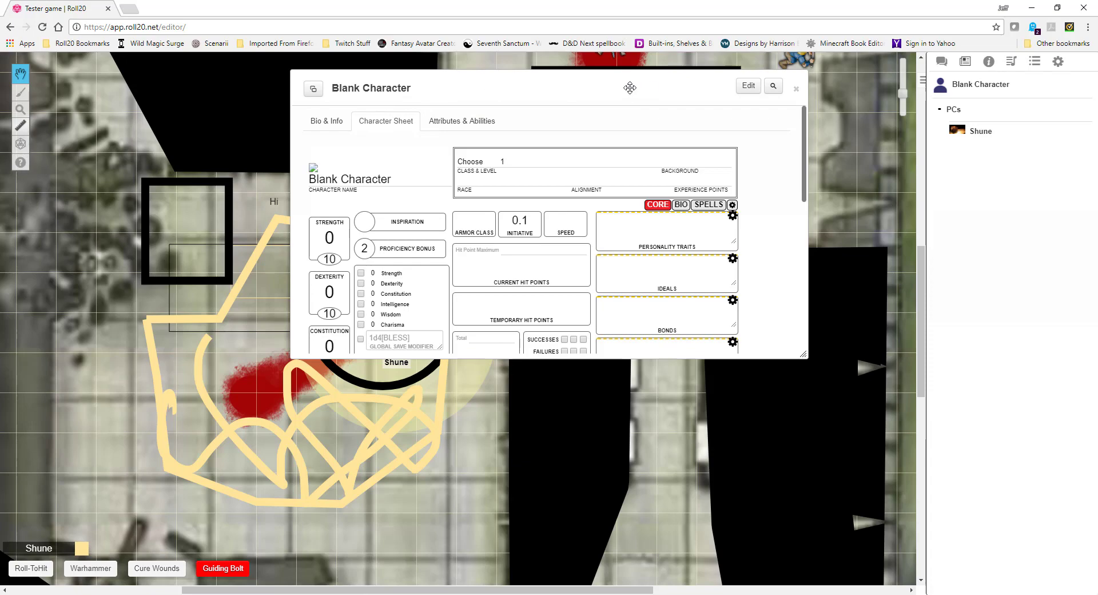
left_click_drag(386, 88, 573, 166)
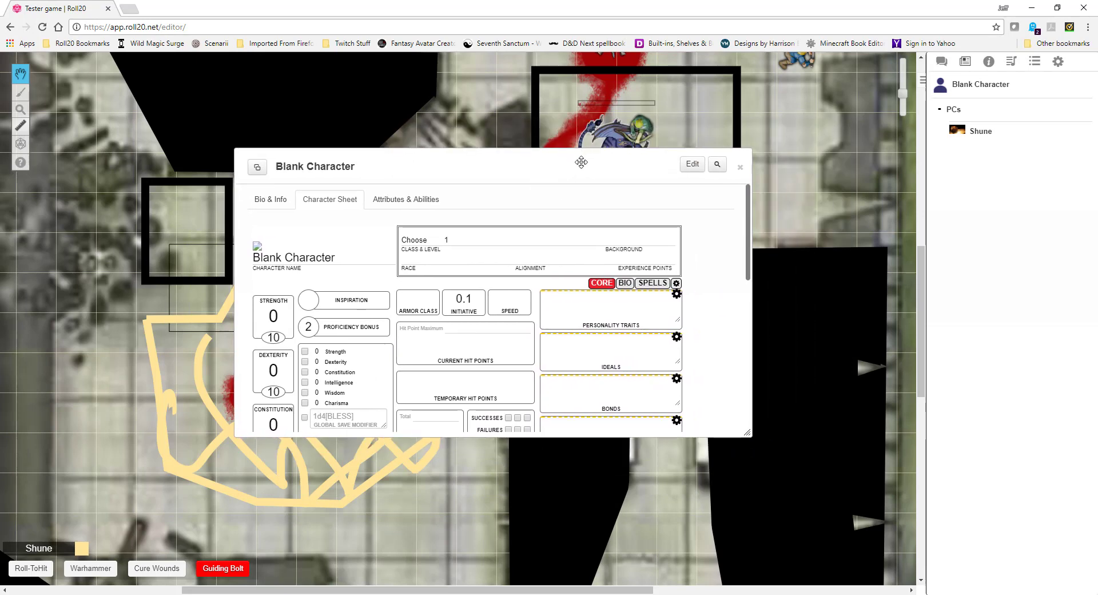
- Pop the Blank Character's sheet into its own window, then minimize, restore and maximize it
left_click(257, 167)
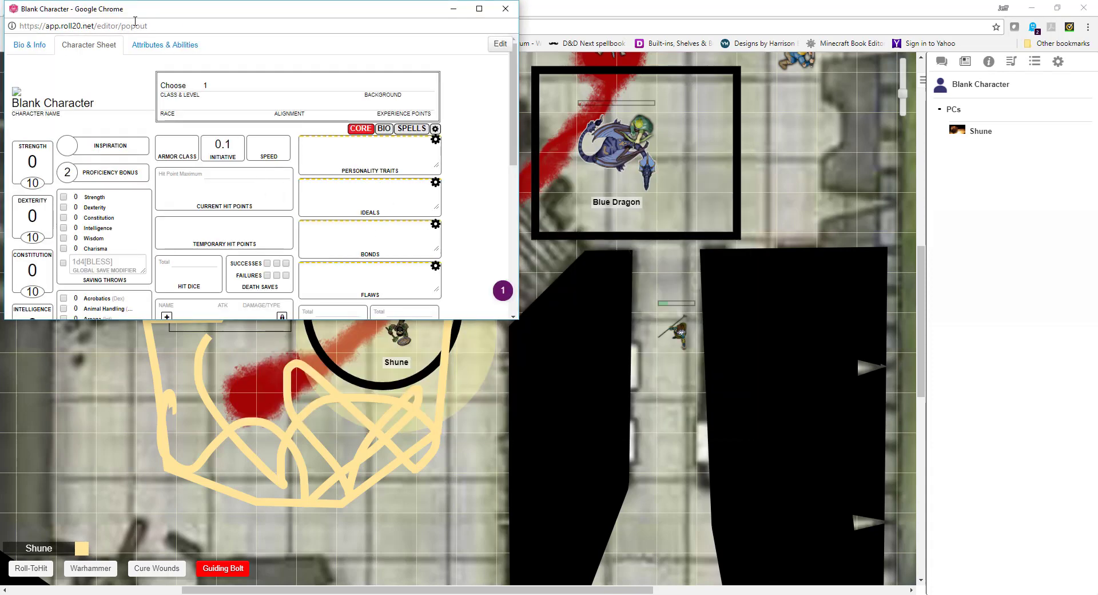
left_click_drag(194, 15, 455, 102)
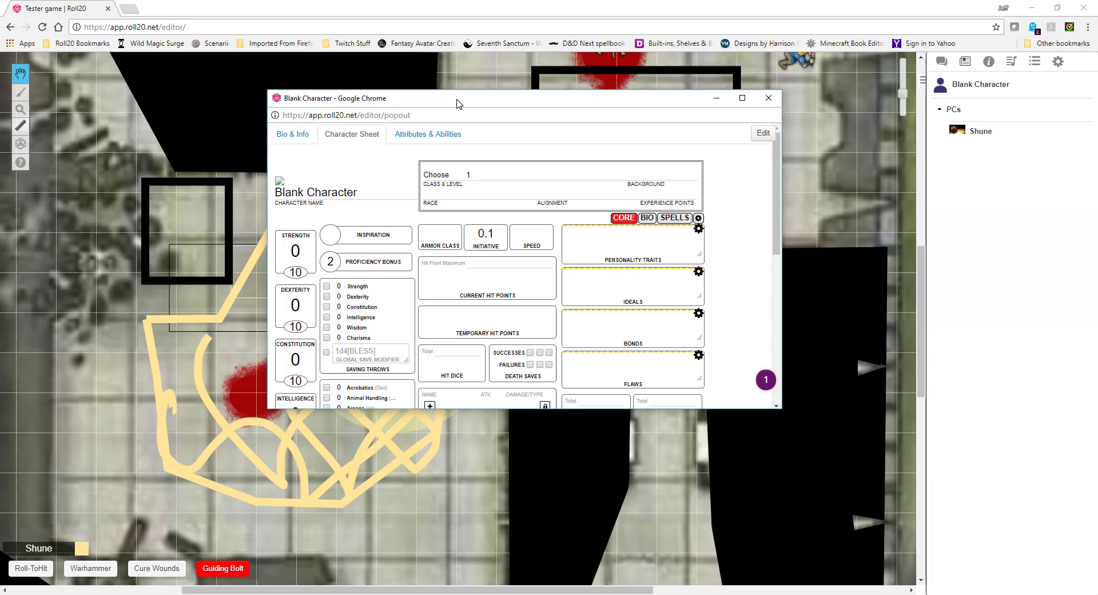
left_click(715, 100)
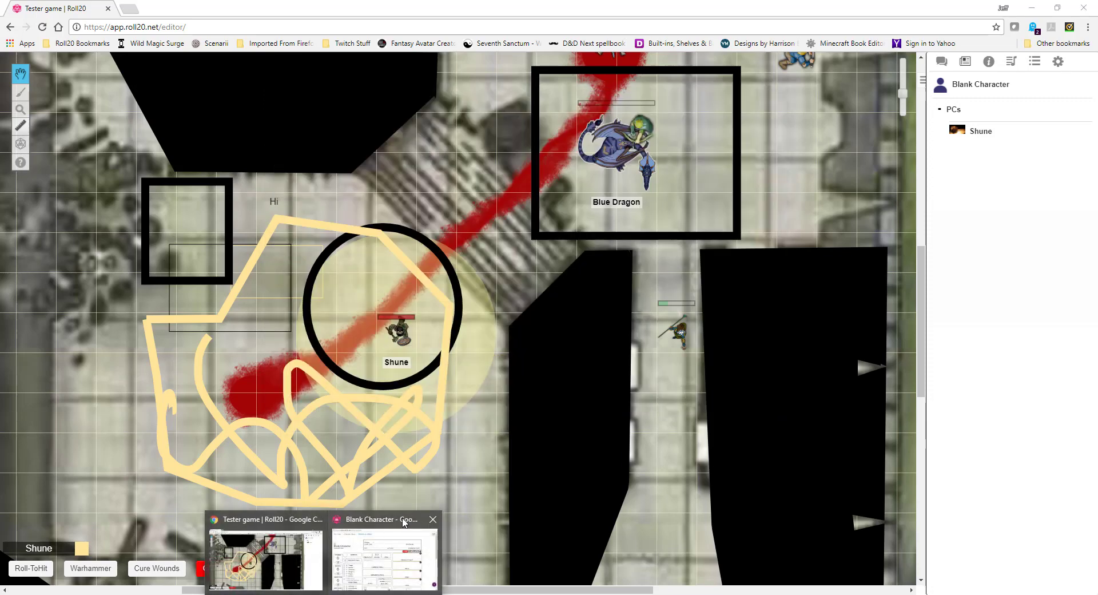
left_click(381, 522)
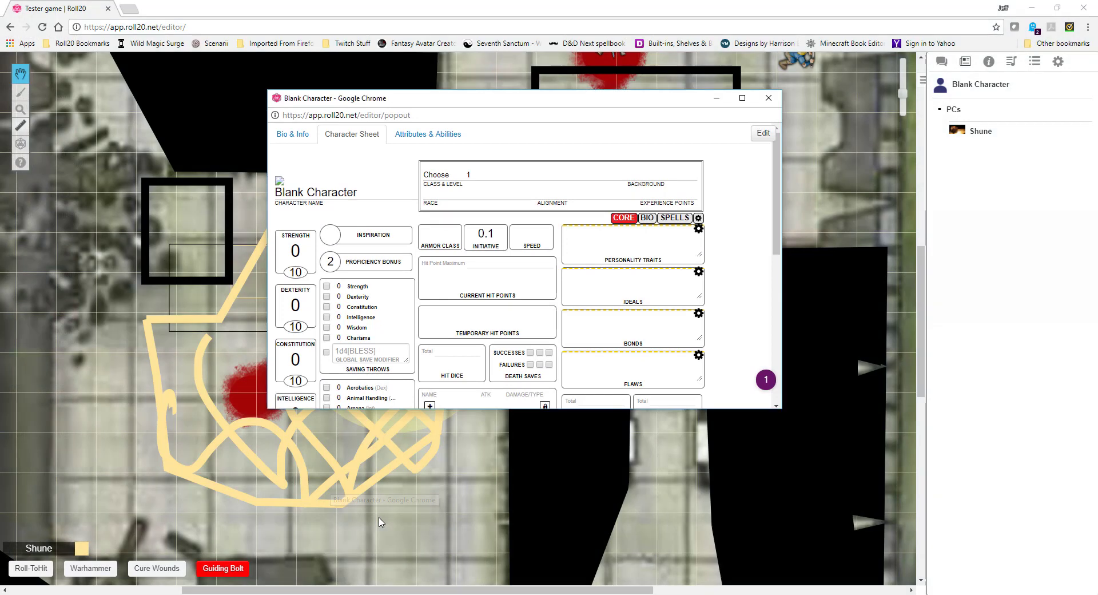
left_click(742, 98)
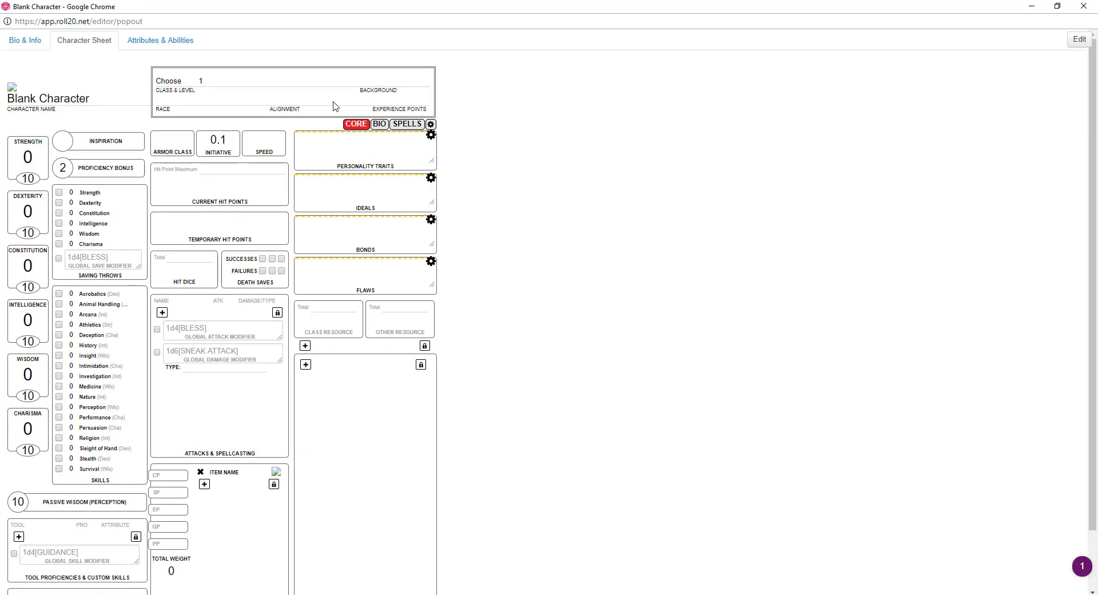
- Peek at the Bio & Info page, return to the sheet and scroll through it
left_click(23, 46)
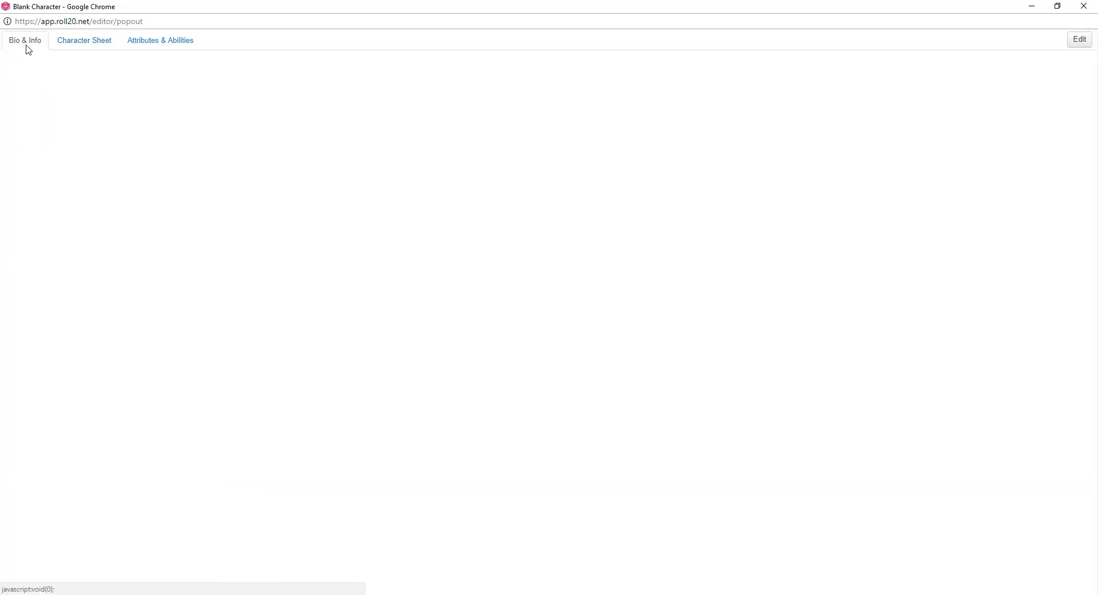
left_click(77, 42)
right_click(76, 179)
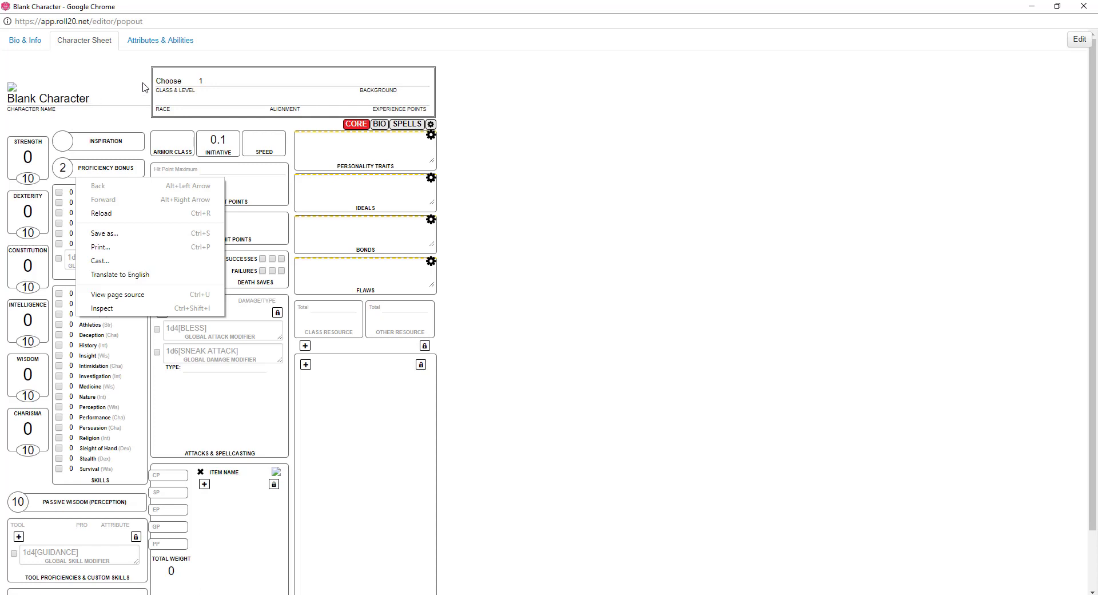
left_click(517, 150)
scroll(188, 266, "down", 2)
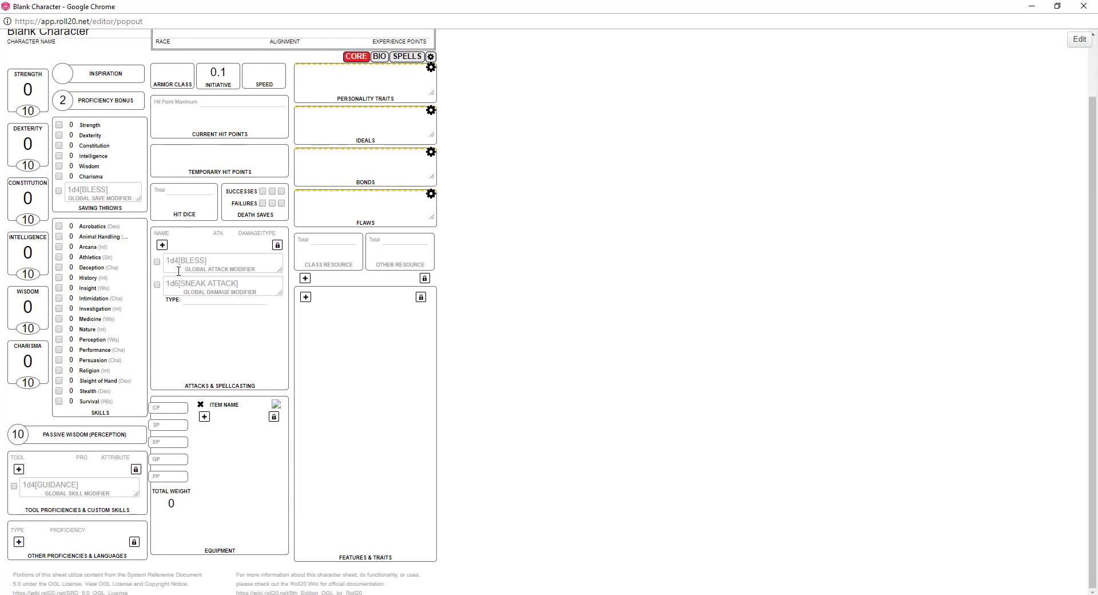
scroll(177, 279, "up", 3)
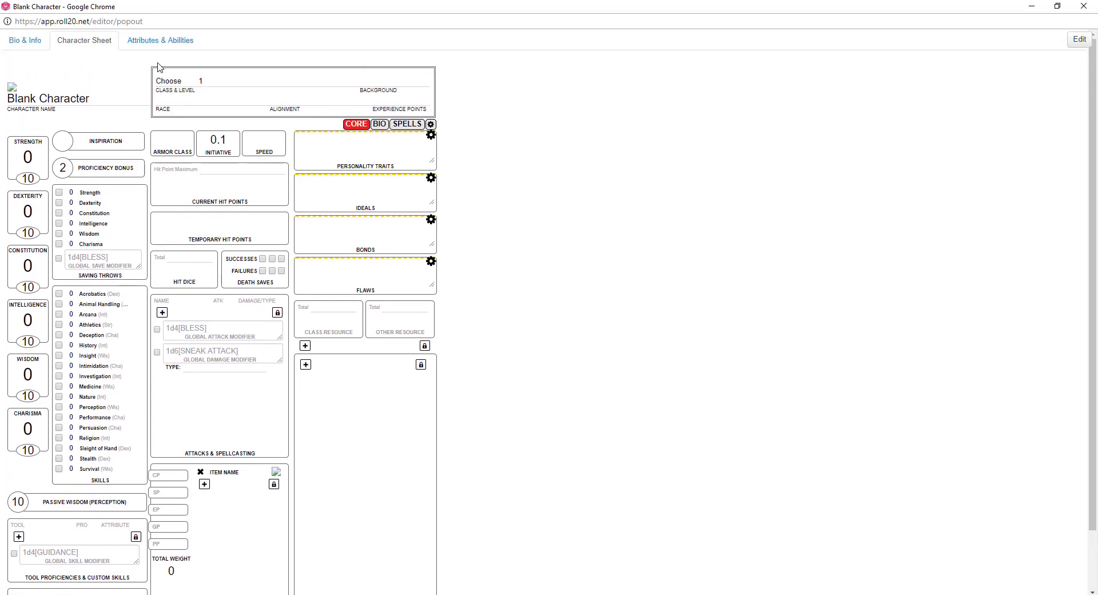
- Review the default Attributes & Abilities list, then switch to the empty Bio & Info page
left_click(161, 41)
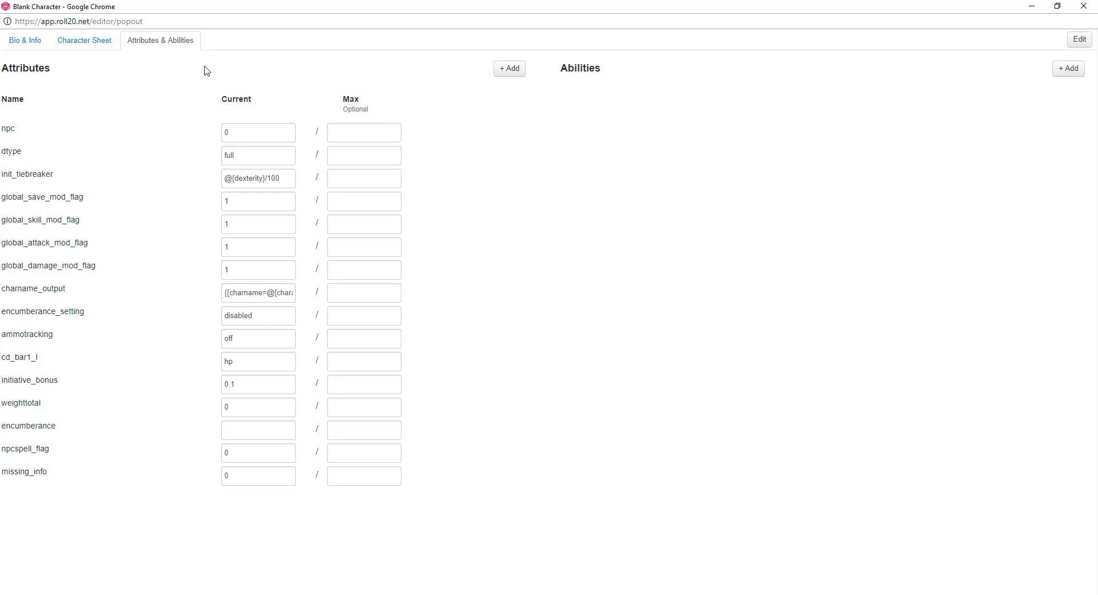
left_click(23, 44)
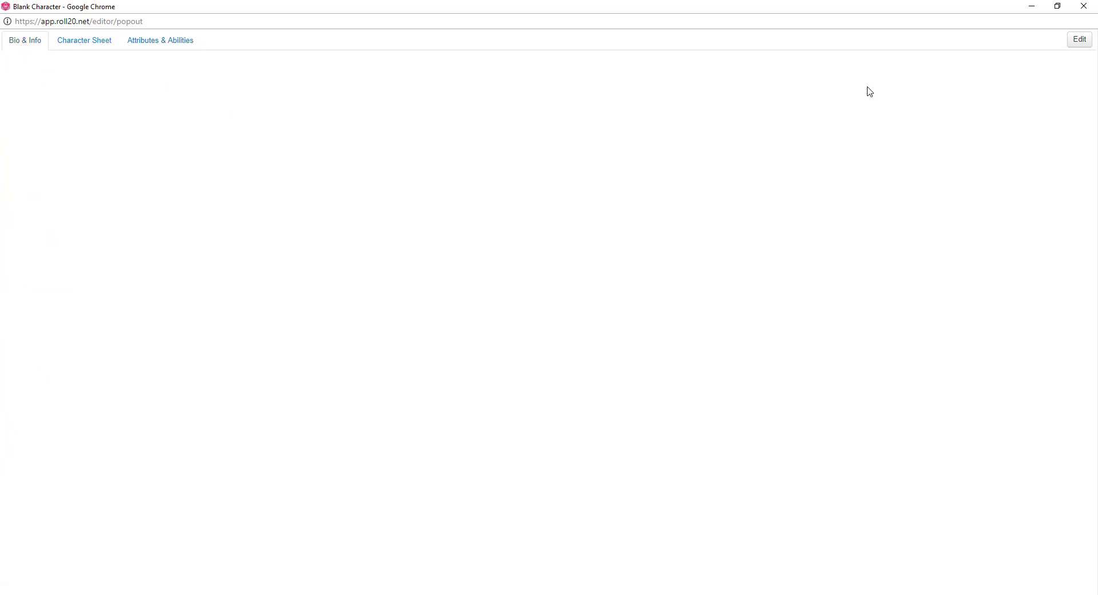
- Edit the Blank Character and upload the dice picture as its avatar
left_click(1078, 41)
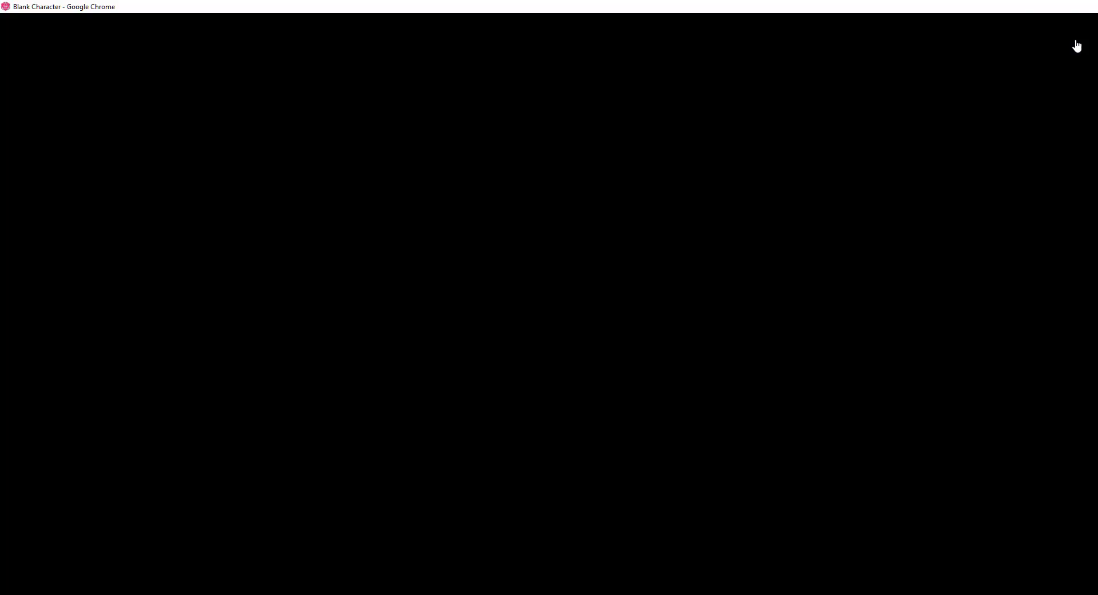
left_click(453, 199)
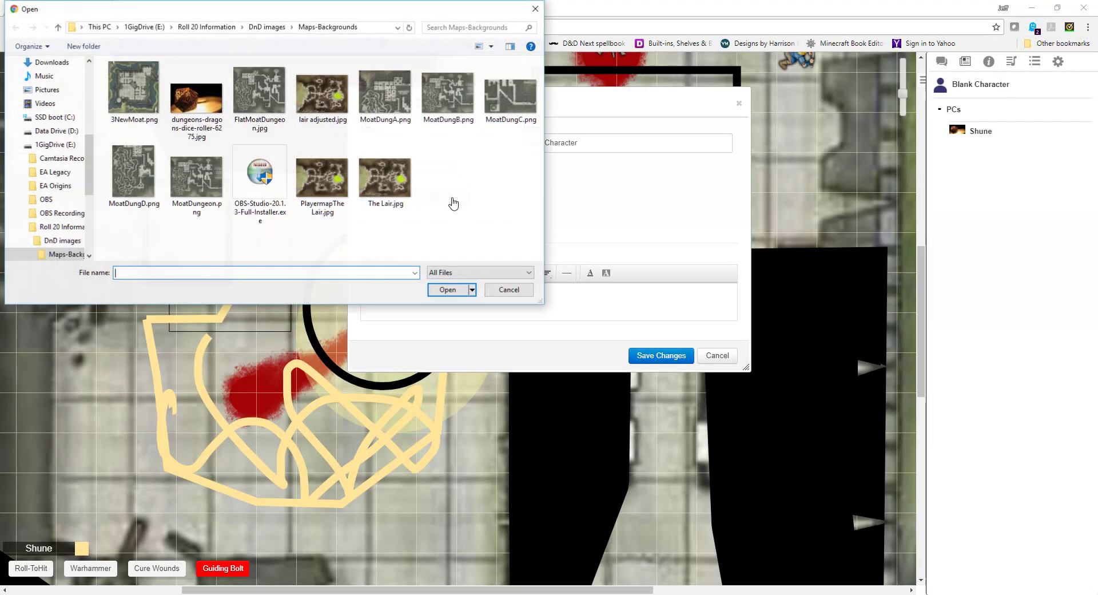
left_click(193, 114)
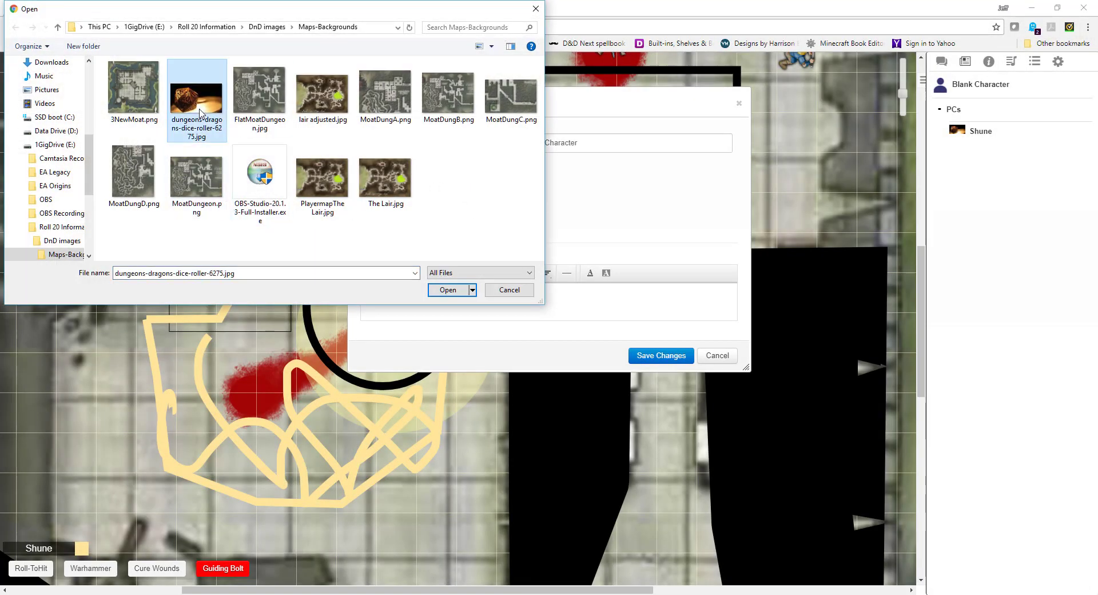
double_click(193, 111)
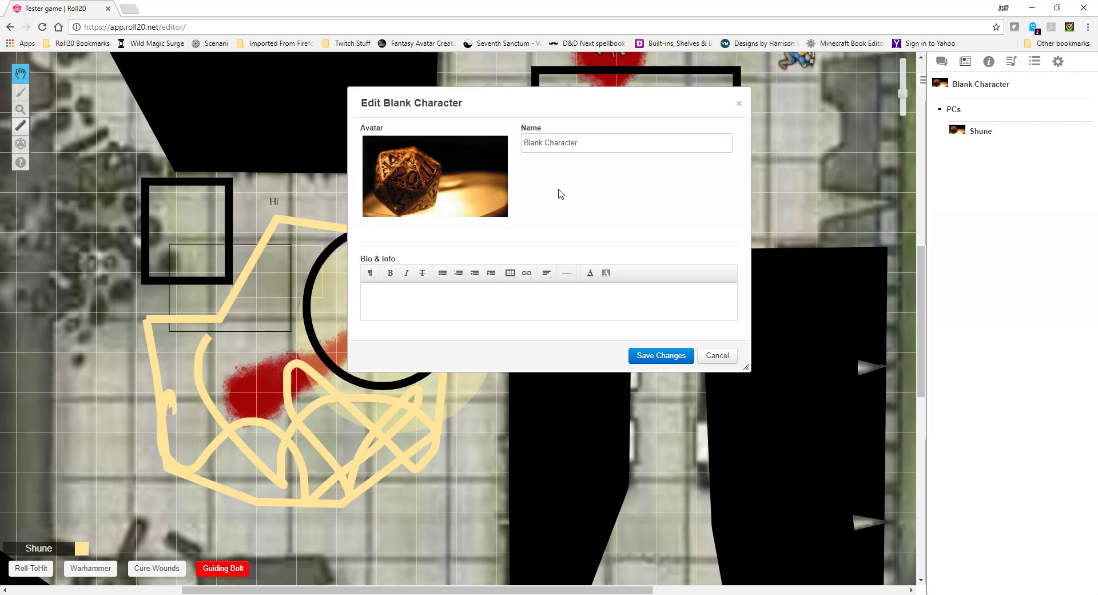
- Rename the character to Simon Templar
left_click(581, 150)
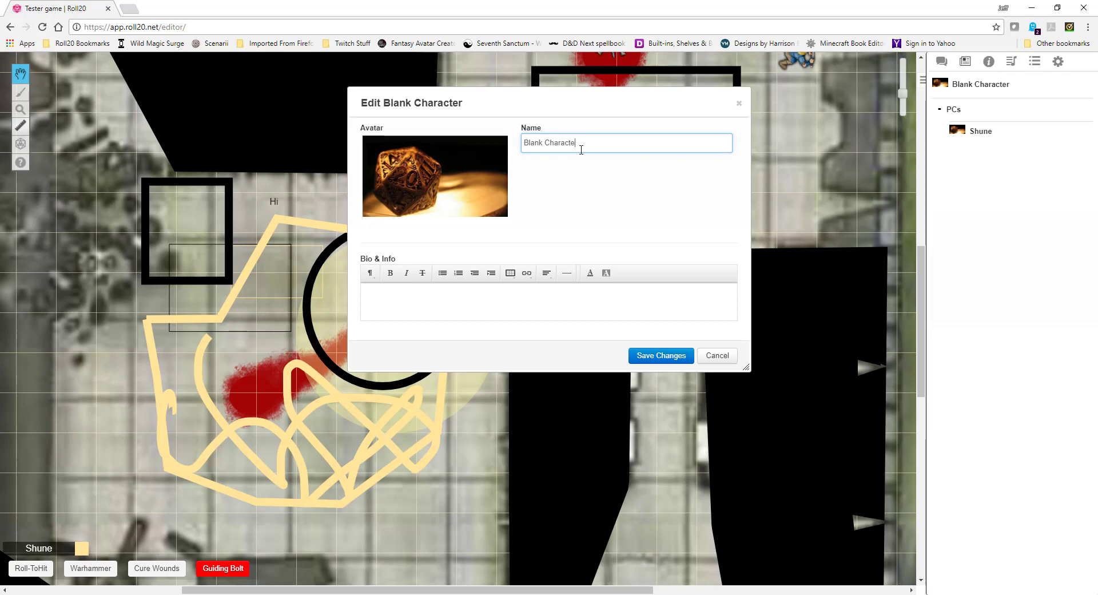
key("BackSpace")
key("BackSpace")
type("Simon Tea")
key("BackSpace")
type("mp")
- Write a bio describing him as the Waterdeep Council representative who gives missions
left_click(460, 292)
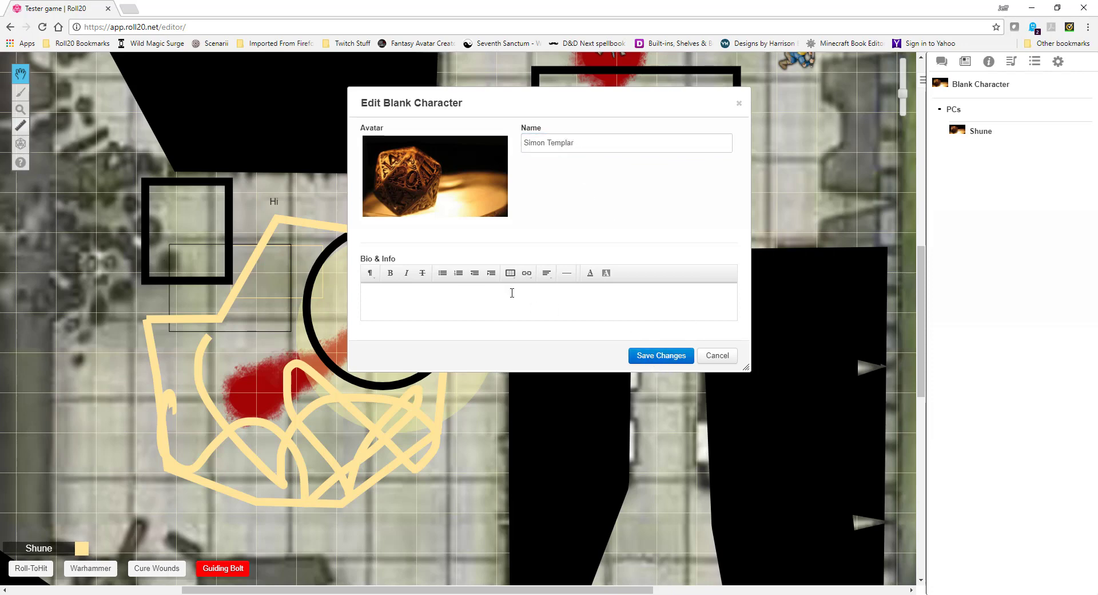
type("Th")
key("BackSpace")
key("BackSpace")
key("BackSpace")
key("BackSpace")
key("BackSpace")
key("BackSpace")
key("BackSpace")
key("BackSpace")
type("vi")
type("ve for the Waterdeep Counc")
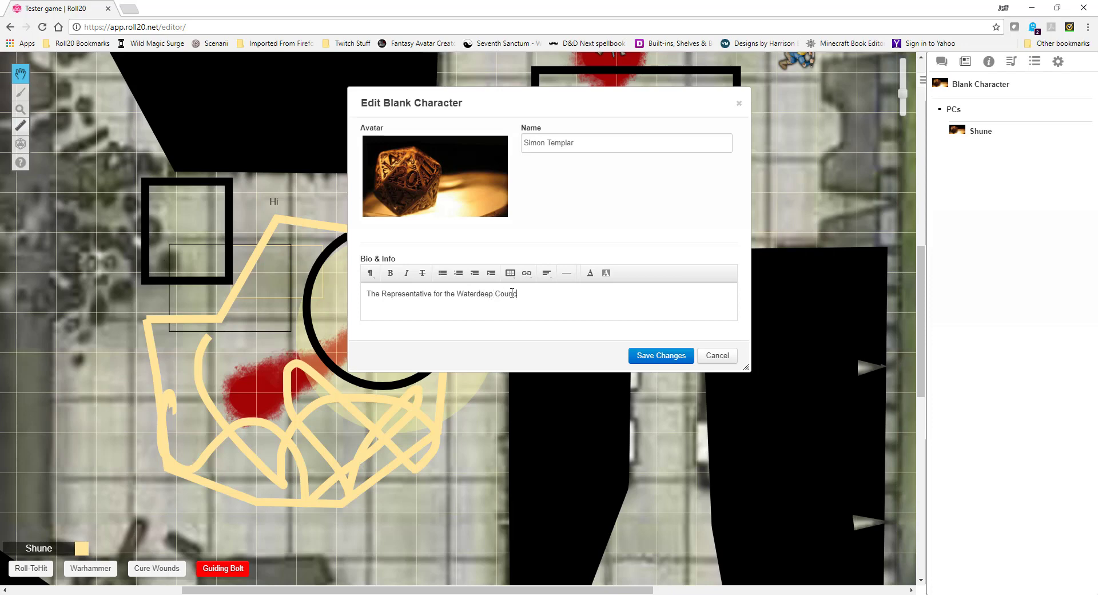
type("il that gives you missions.")
- Save Simon Templar's name and bio, then show his character sheet in the centred popout
left_click(659, 356)
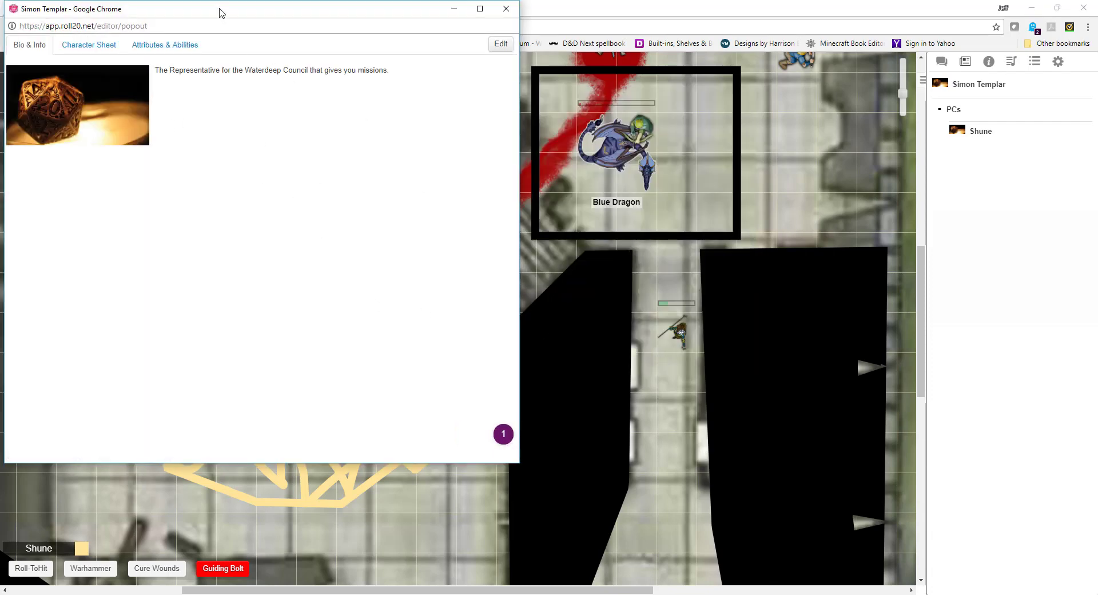
left_click_drag(219, 12, 433, 90)
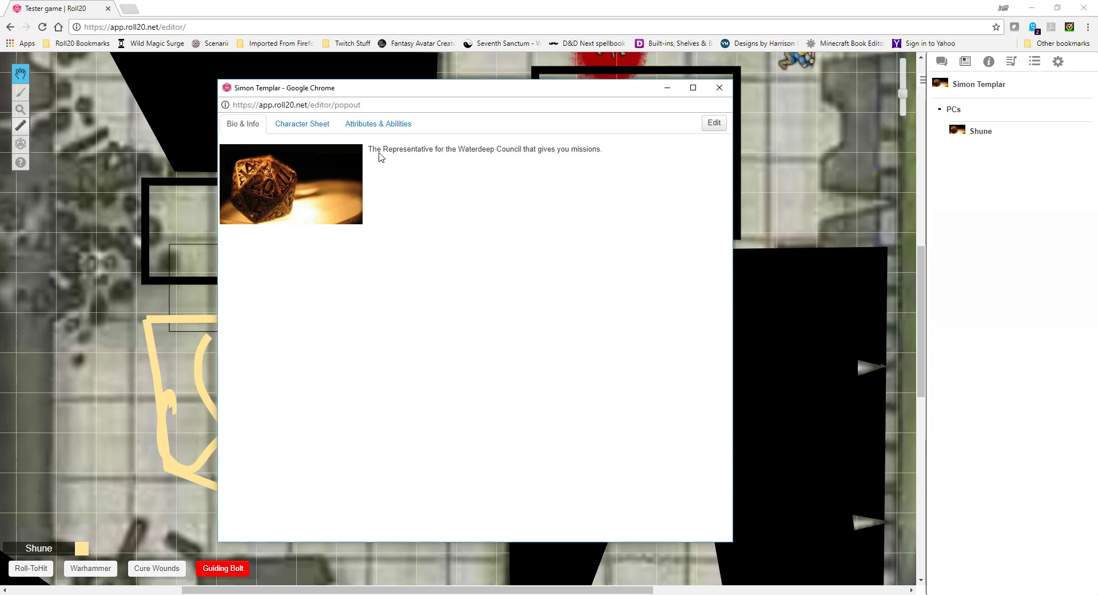
left_click(312, 131)
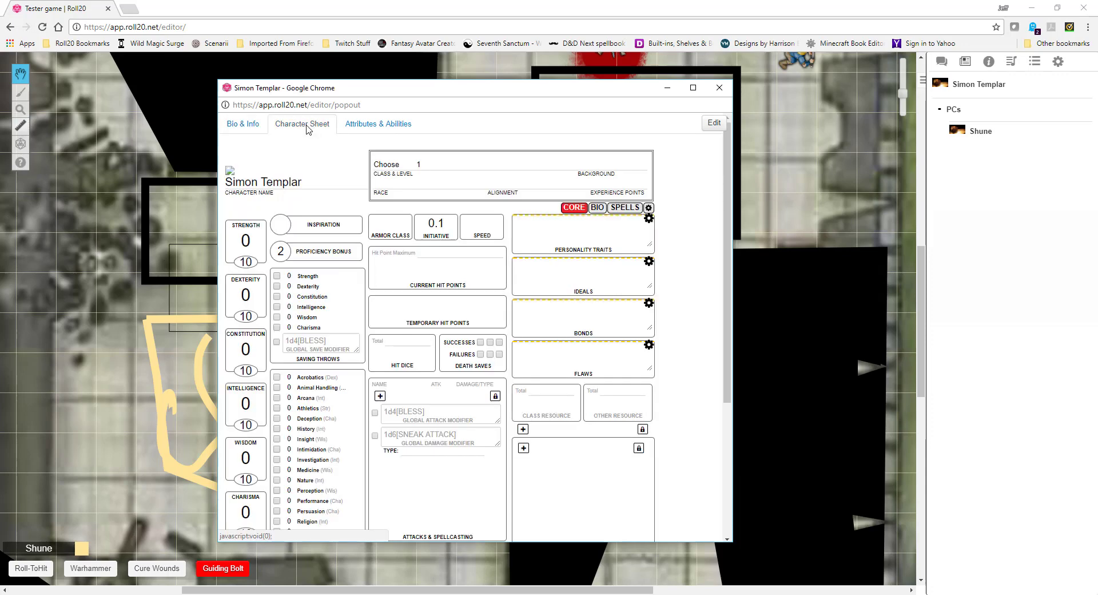
- Maximize the sheet and enter ability scores 18, 14, 16, 10, 8 and 11
left_click(693, 87)
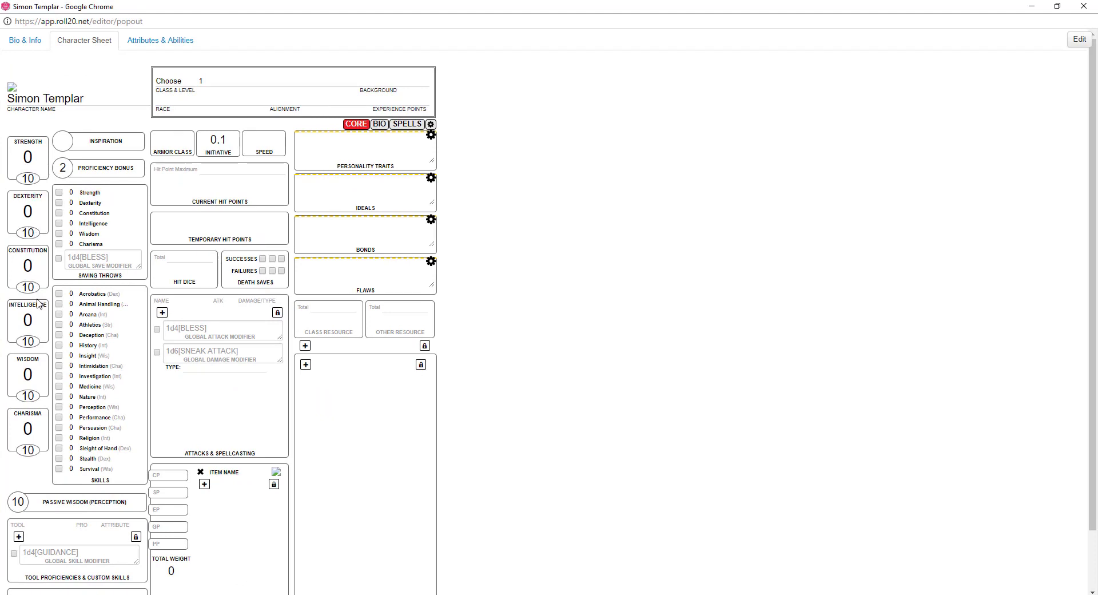
key("BackSpace")
key("BackSpace")
type("18")
key("Tab")
type("14")
key("Tab")
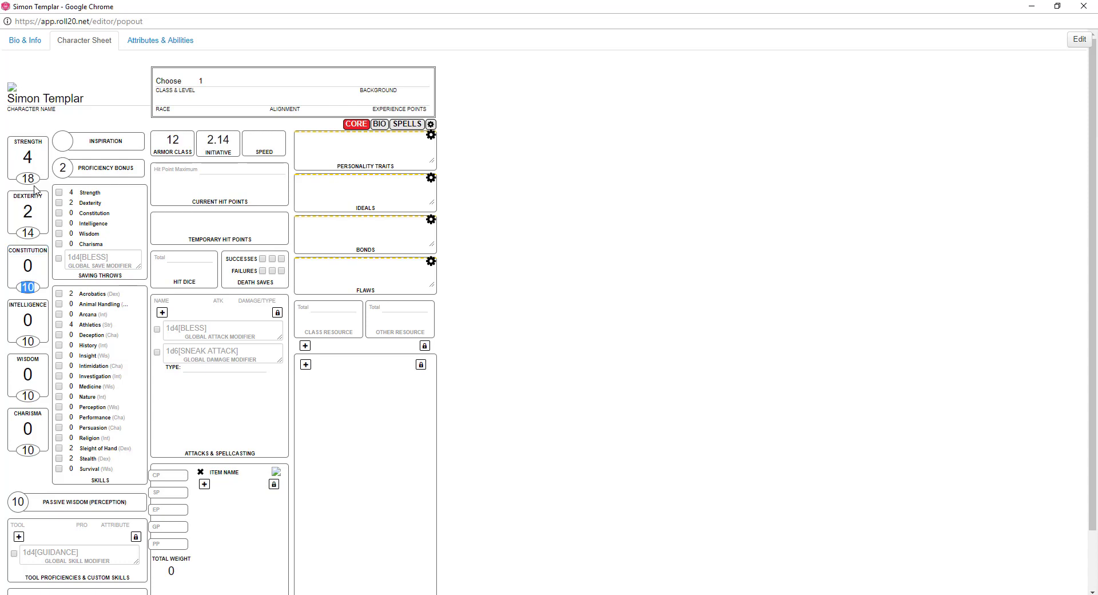
key("Tab")
key("Tab")
key("Tab")
key("Tab")
type("8")
key("Tab")
key("Tab")
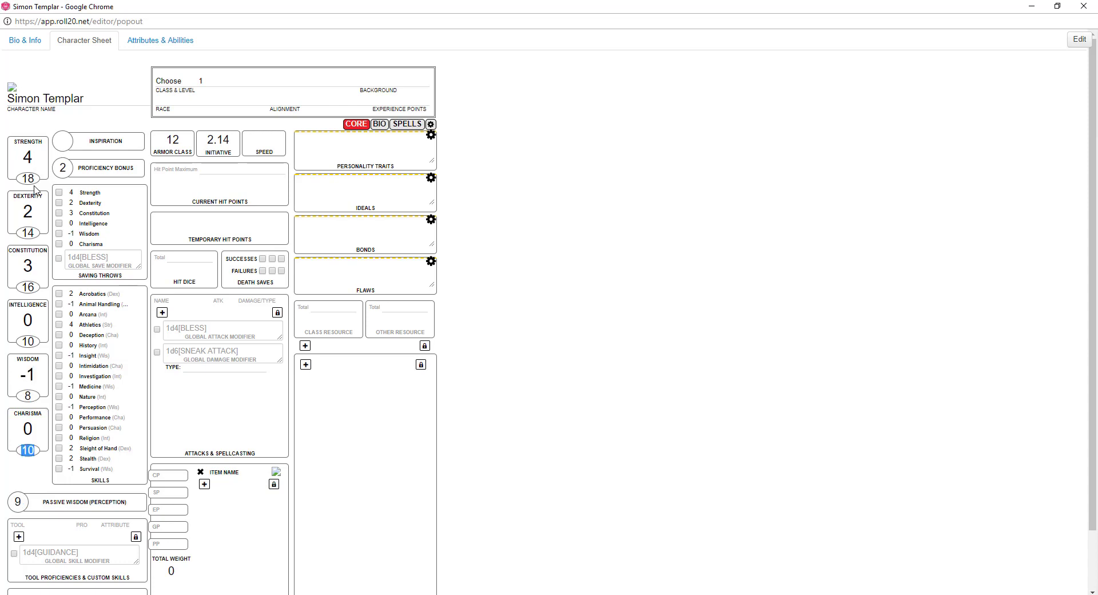
type("11")
- Set class Fighter, level 5, race Human, alignment Lawful Good and speed 30
left_click(175, 83)
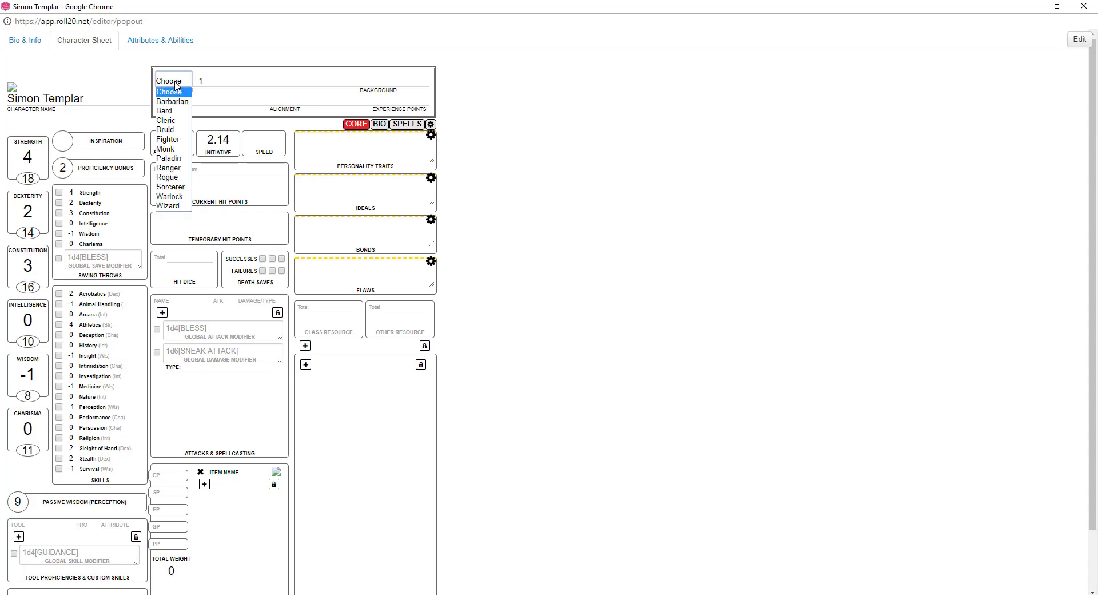
left_click(169, 140)
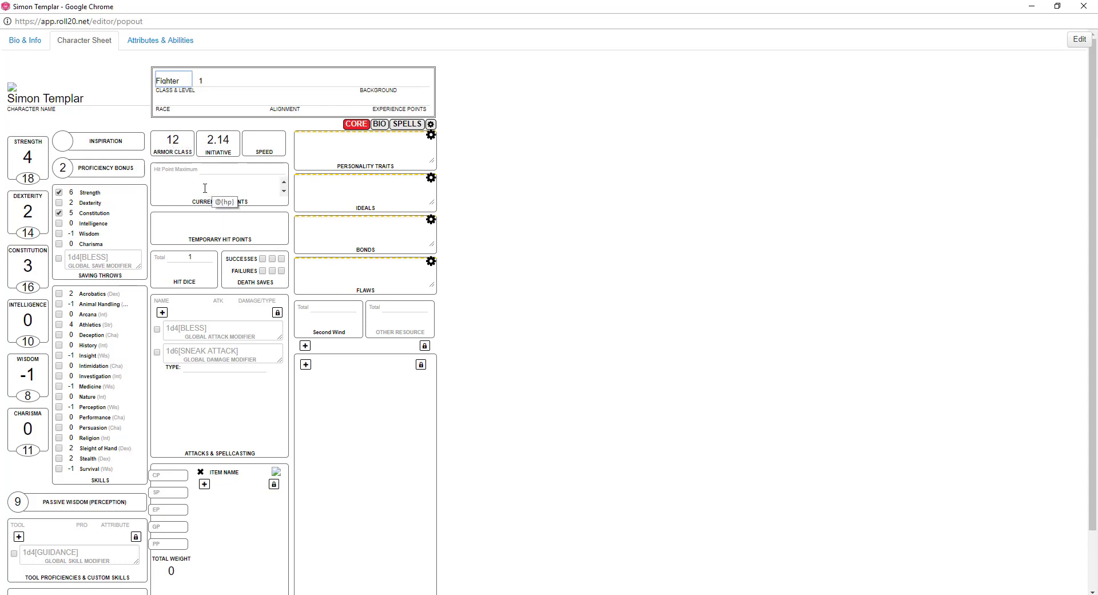
left_click(203, 80)
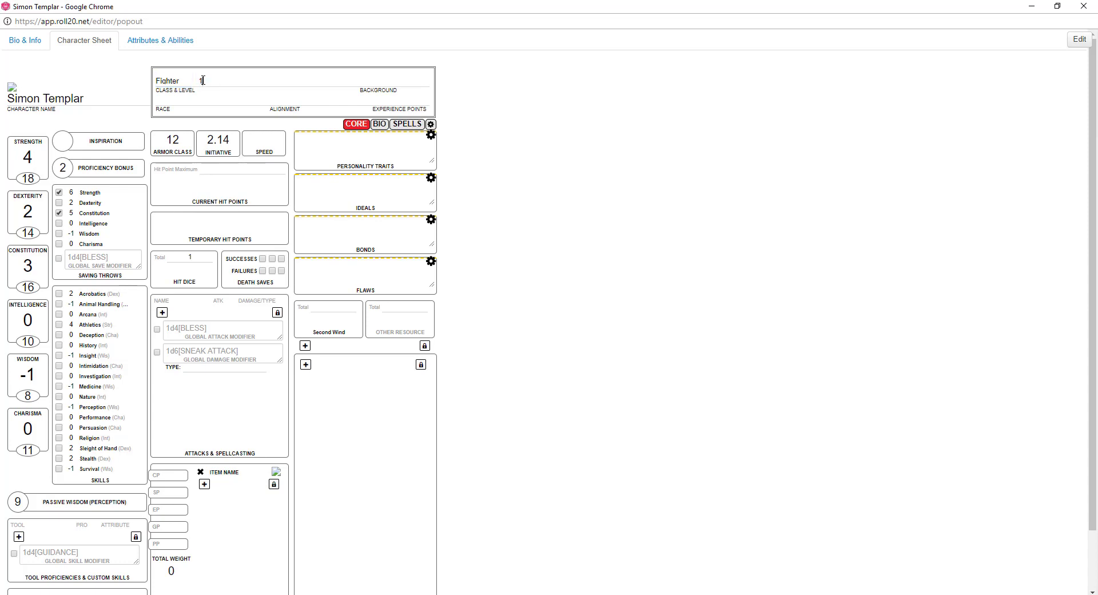
type("5")
type("Lawful Good")
left_click(402, 106)
left_click(266, 143)
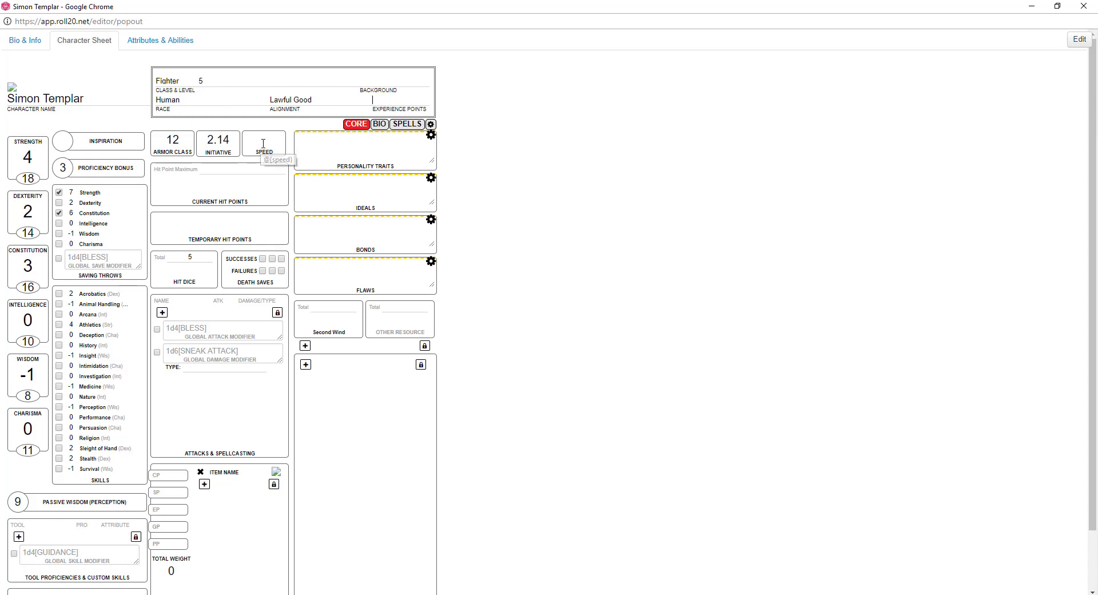
type("30")
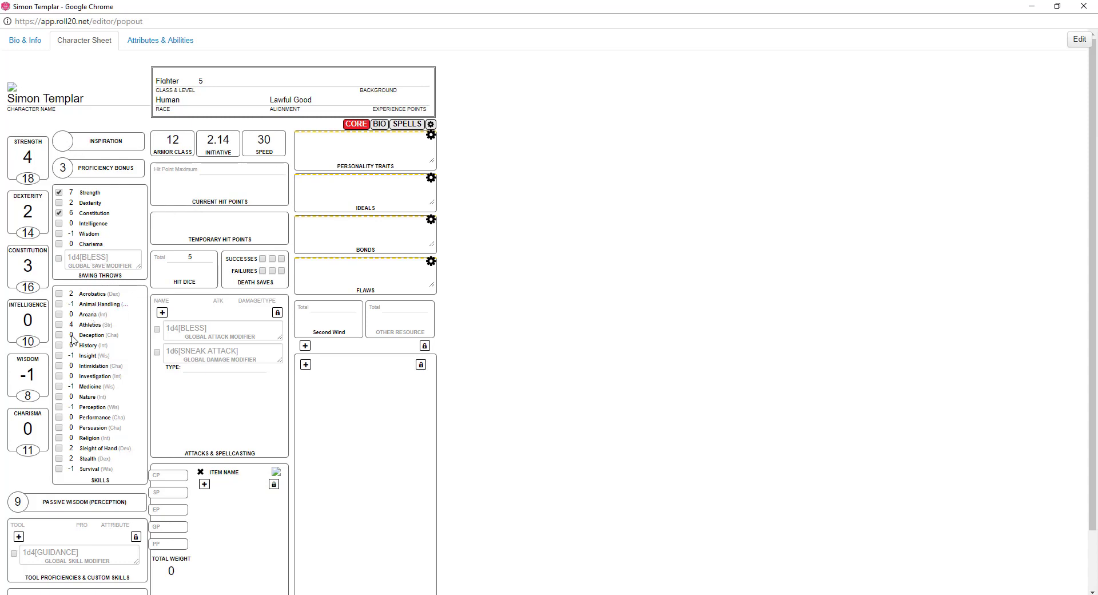
- Tick Acrobatics and Athletics proficiencies and add a Cards tool proficiency entry
scroll(110, 360, "down", 1)
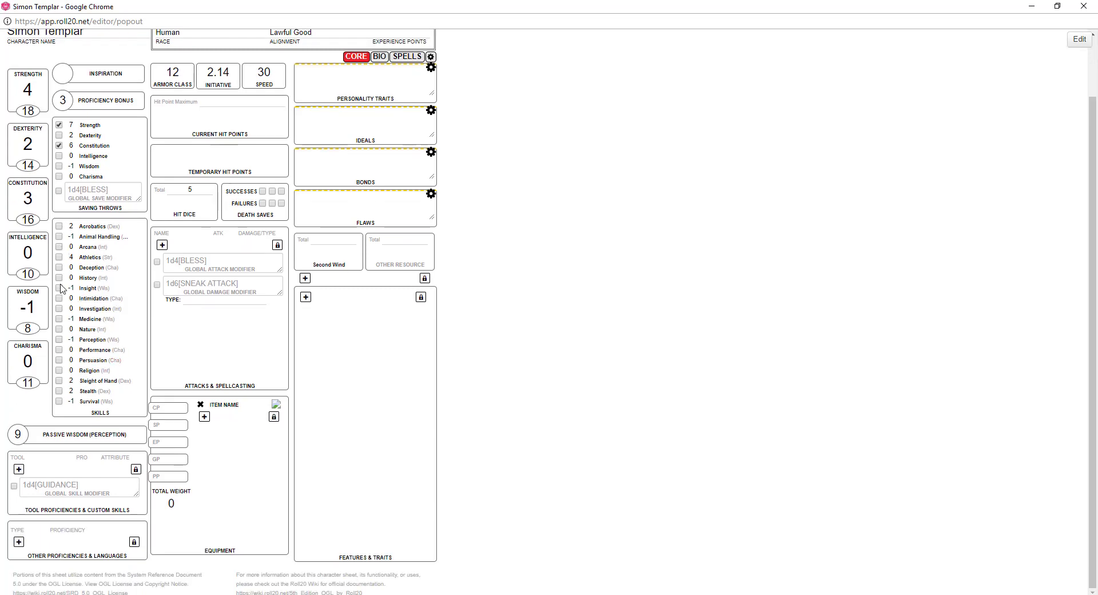
left_click(59, 226)
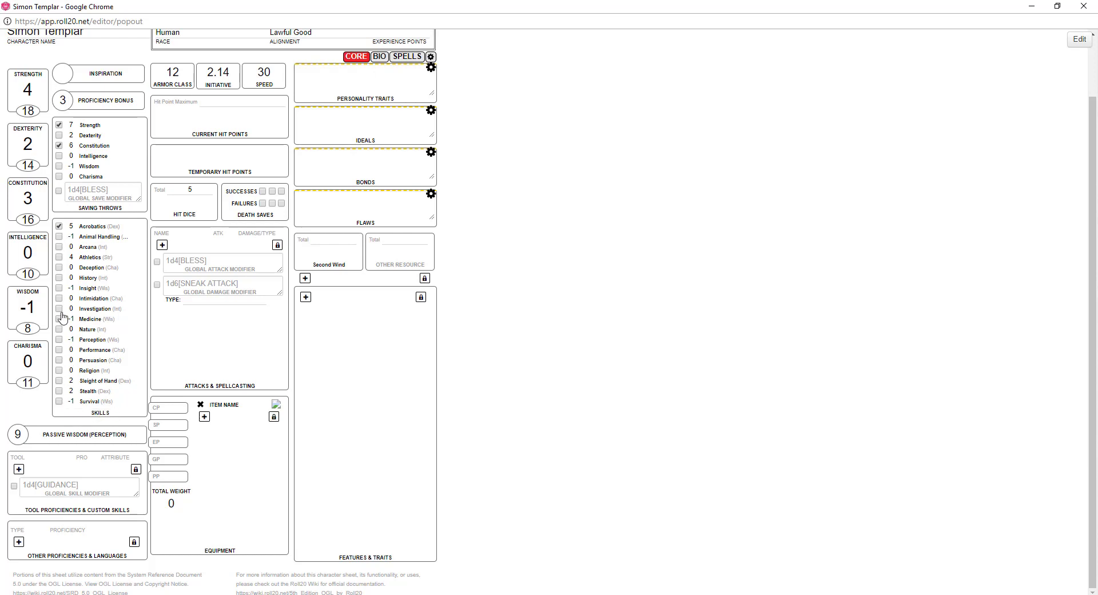
left_click(59, 257)
left_click(18, 469)
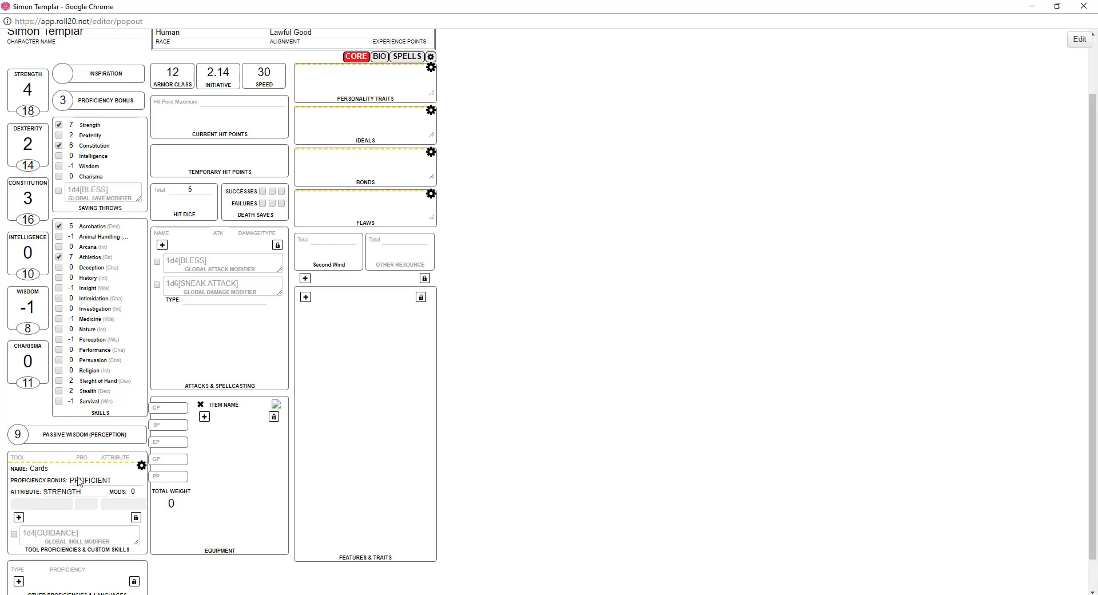
- Keep the Cards tool at Proficient and base it on Intelligence for a bonus of 3
left_click(83, 481)
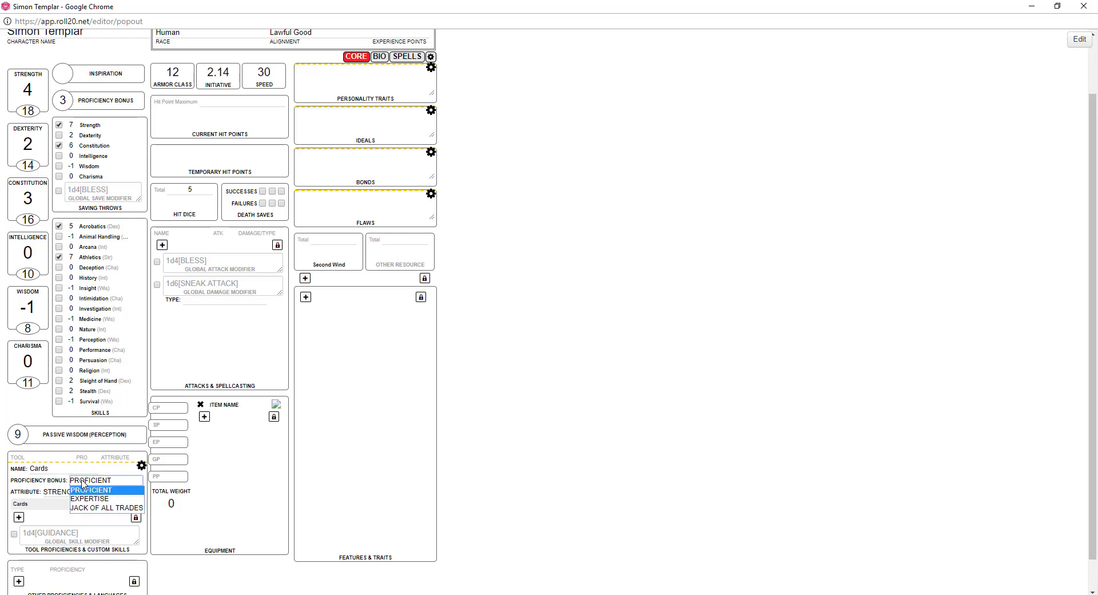
left_click(82, 484)
left_click(69, 493)
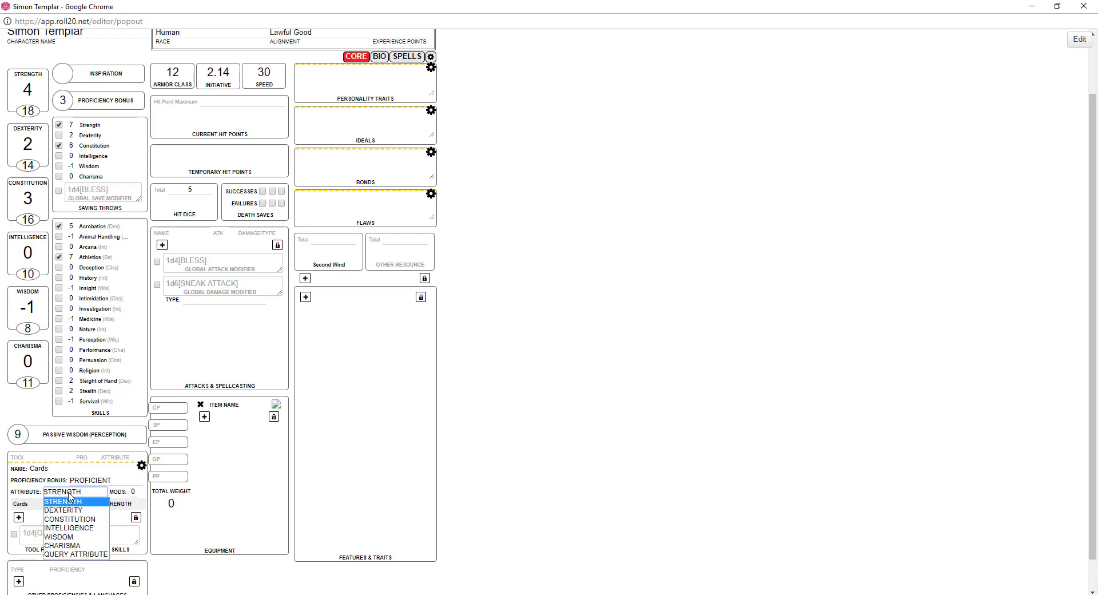
left_click(71, 528)
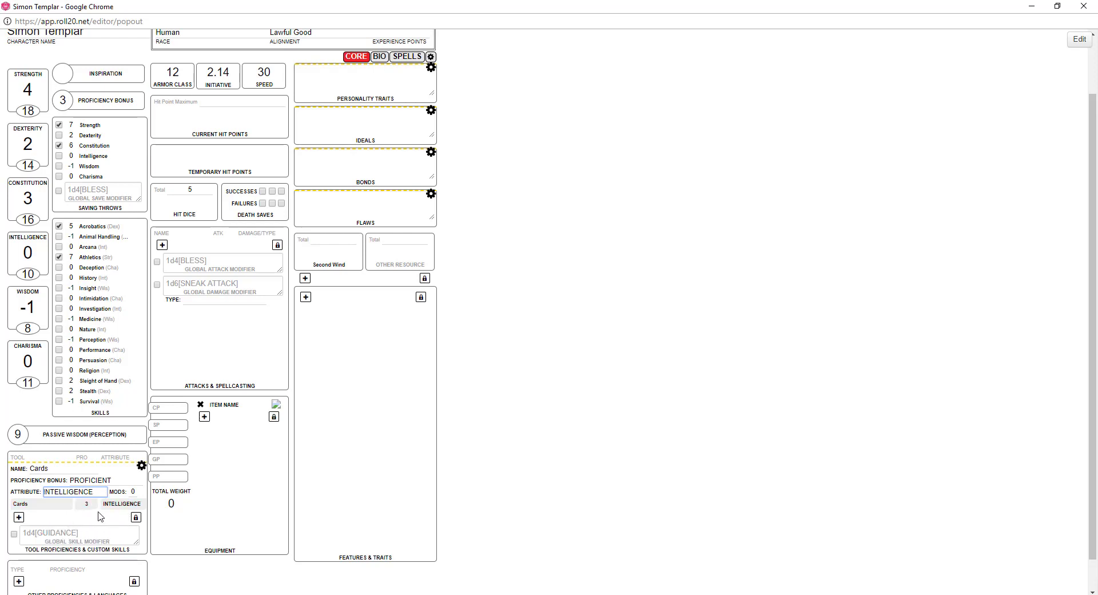
scroll(94, 518, "down", 1)
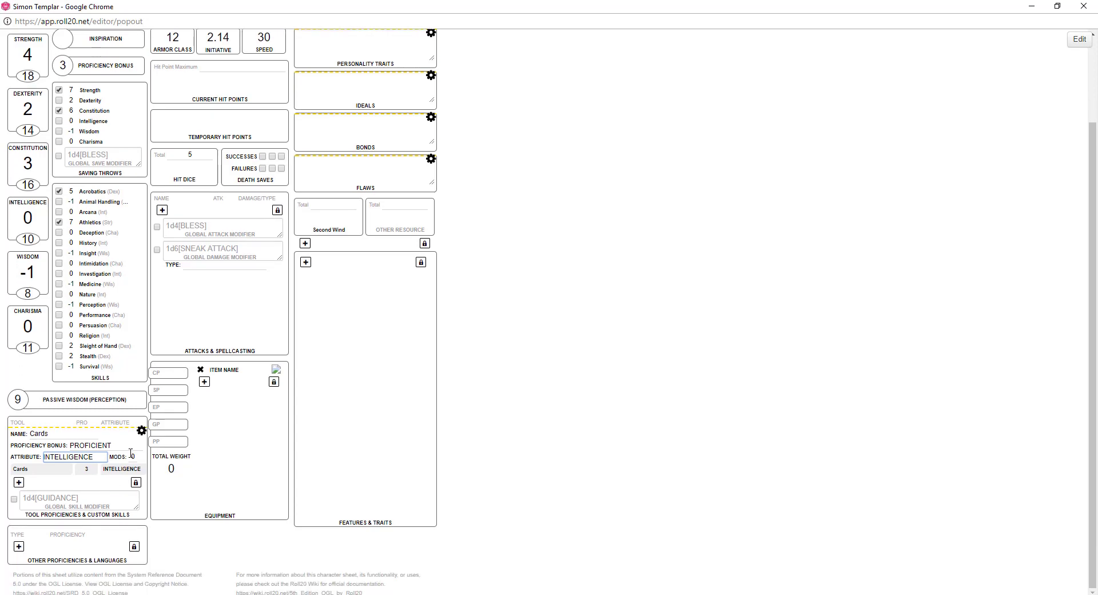
left_click(142, 432)
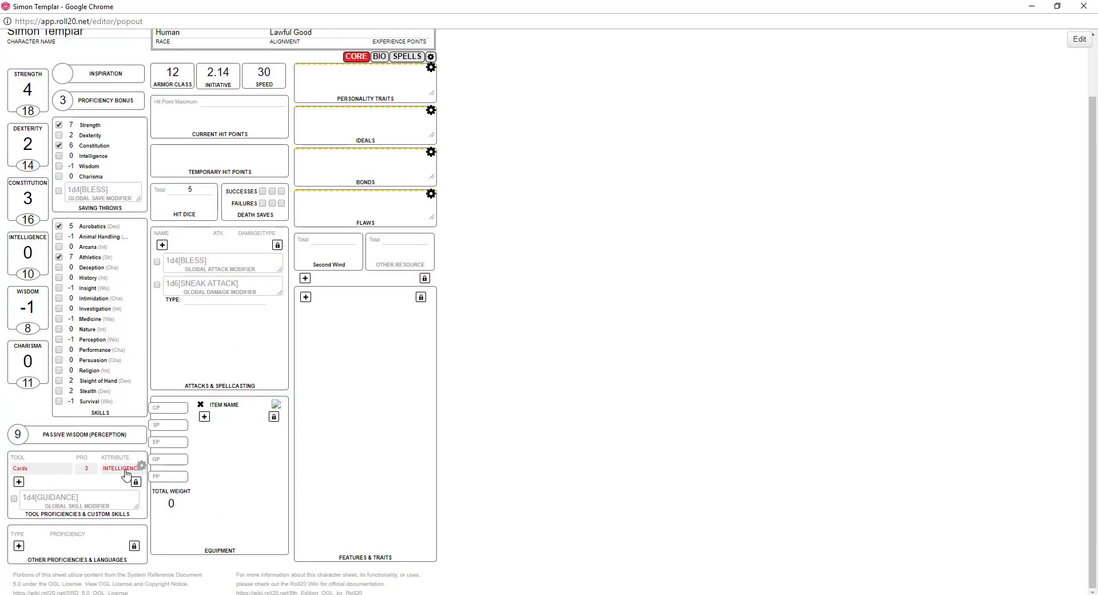
- Add a new LANGUAGE proficiency named Elven under Other Proficiencies & Languages
left_click(19, 546)
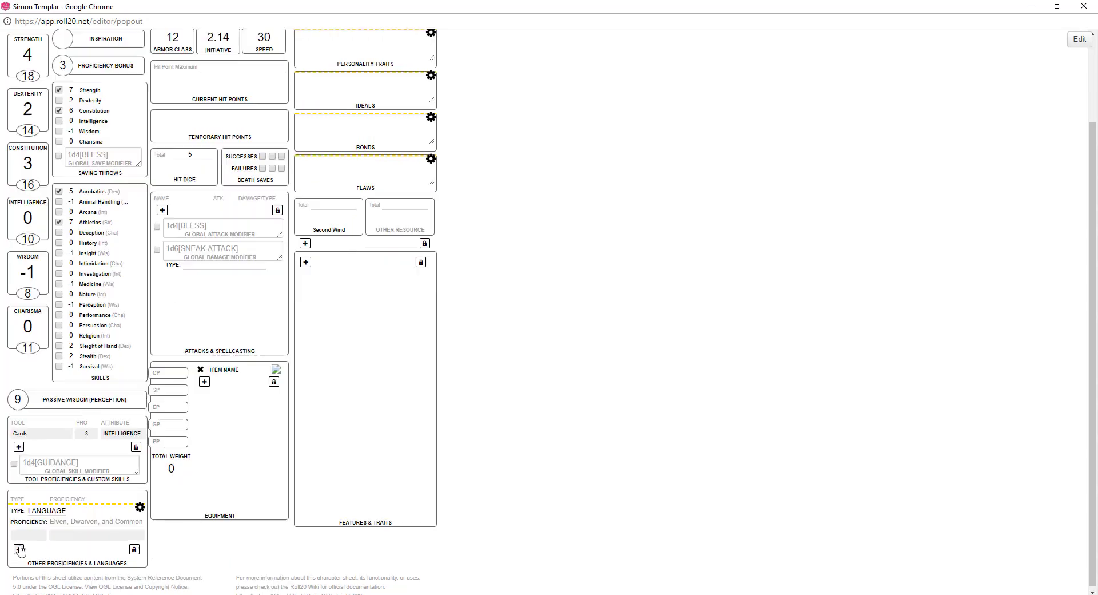
left_click(40, 512)
left_click(43, 525)
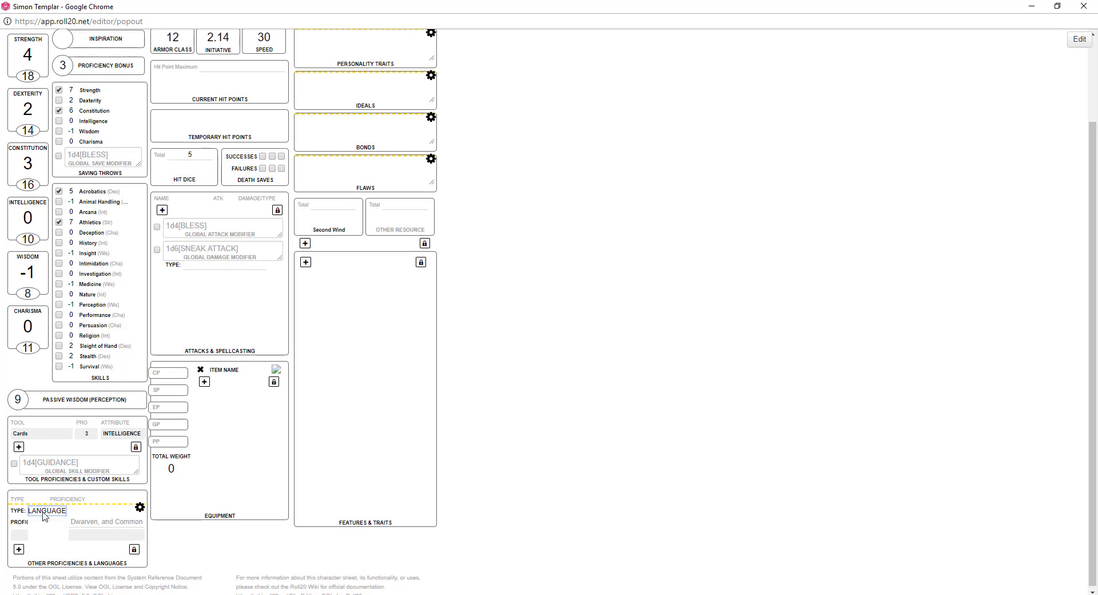
left_click(45, 510)
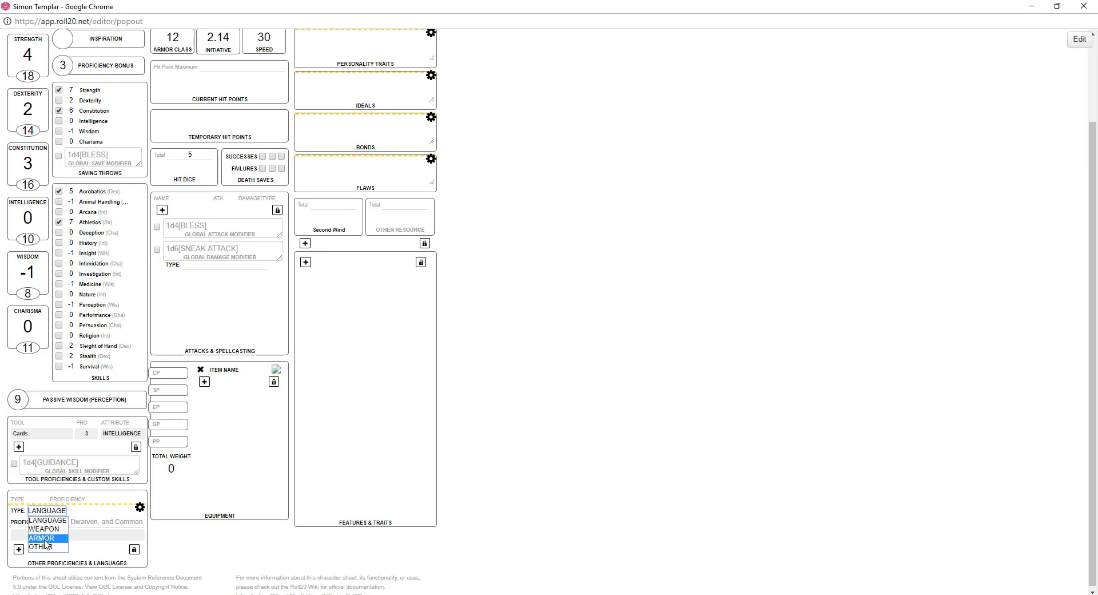
left_click(45, 539)
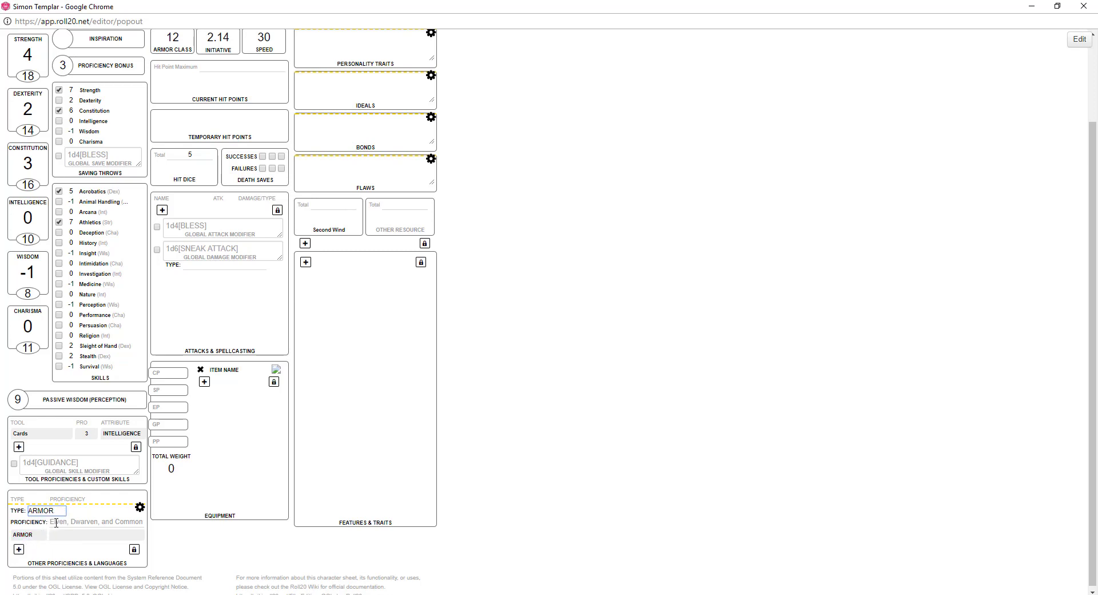
left_click(61, 523)
left_click(43, 510)
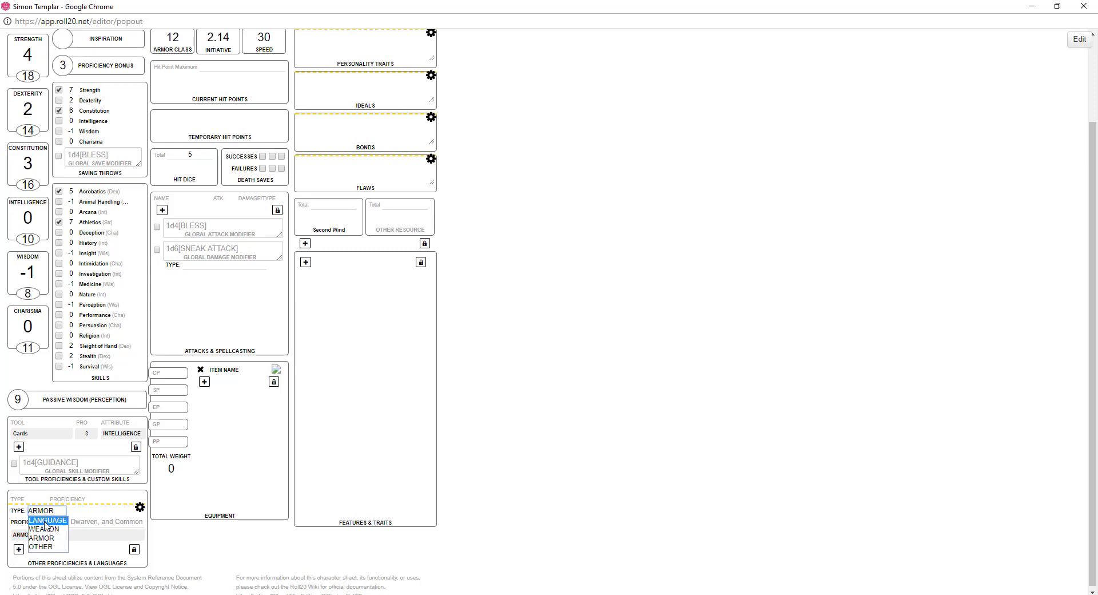
left_click(64, 522)
left_click(63, 522)
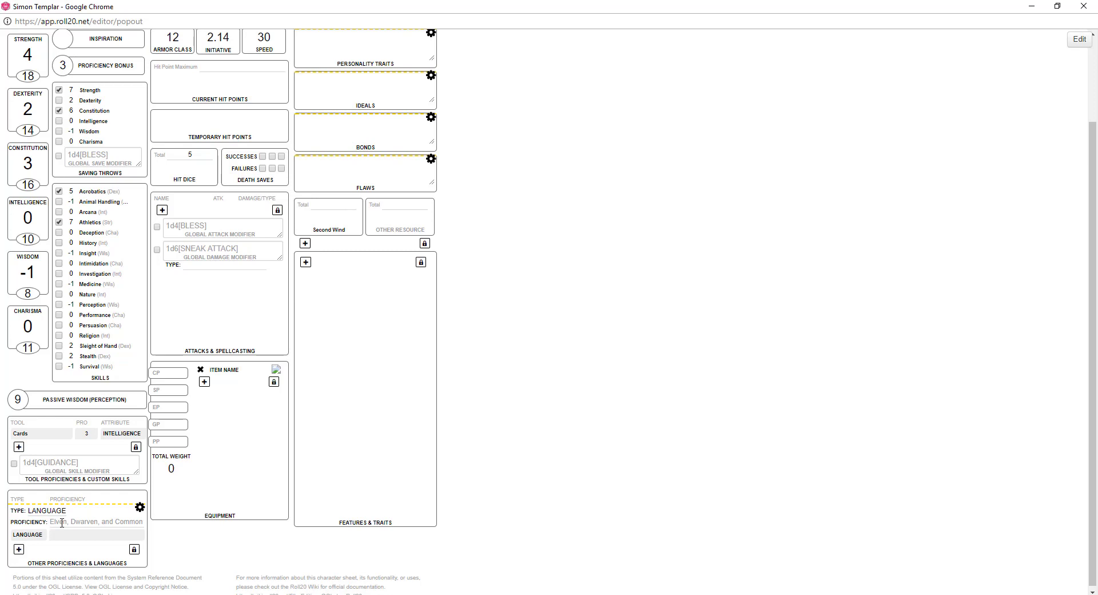
type("Elven")
left_click(139, 508)
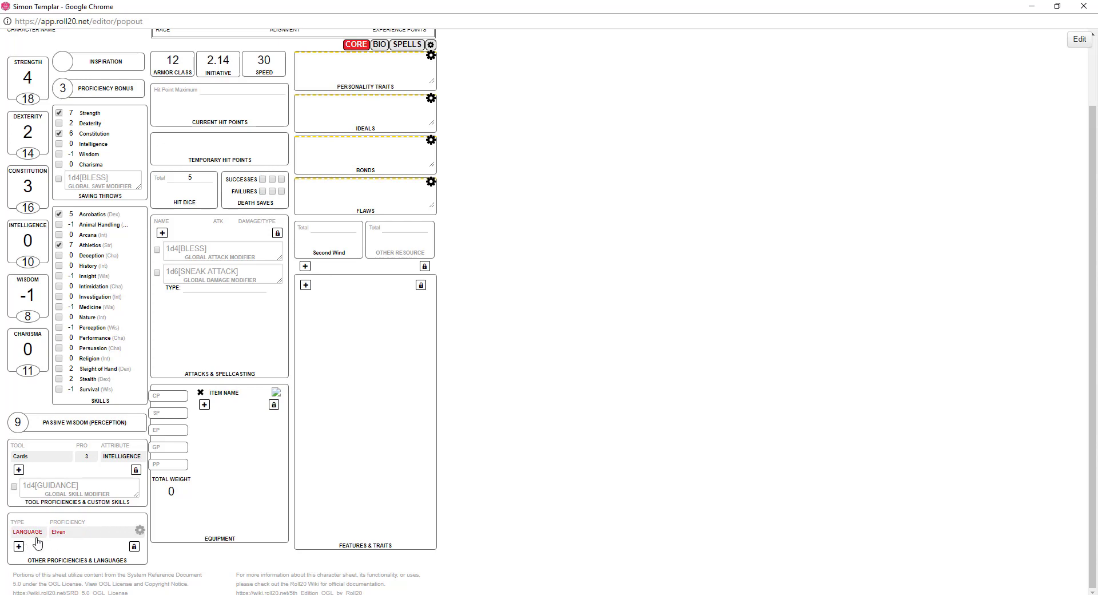
- Set Hit Point Maximum and Current Hit Points to 50, testing the spinner arrows
scroll(166, 317, "up", 3)
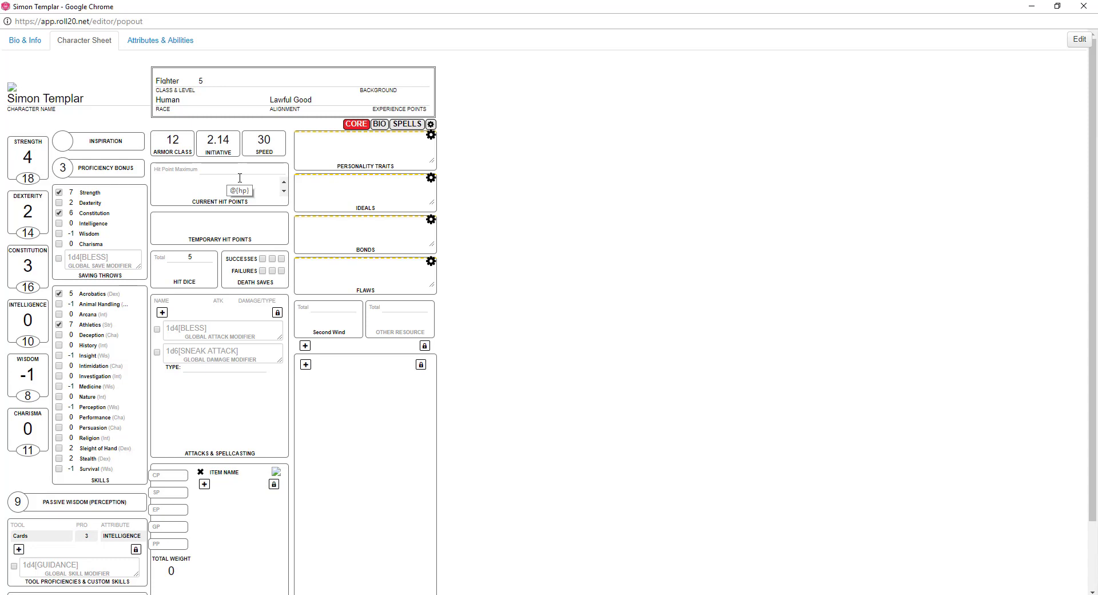
type("50")
left_click(282, 186)
type("5")
left_click_drag(283, 183, 283, 183)
key("BackSpace")
key("BackSpace")
type("50")
left_click(283, 193)
left_click(283, 193)
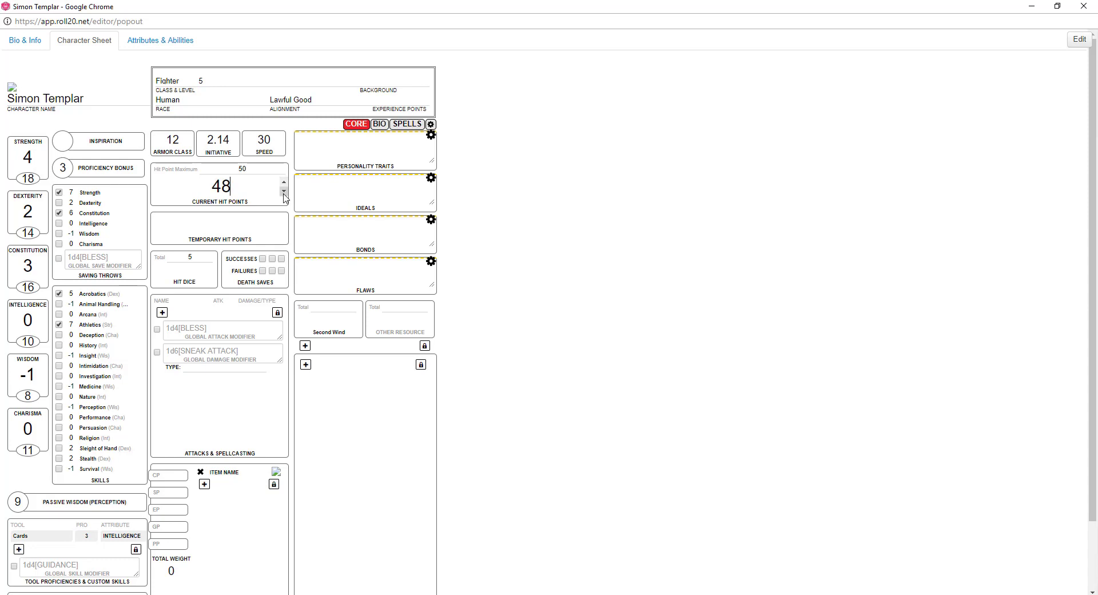
left_click(283, 192)
left_click(283, 193)
left_click(283, 193)
left_click(284, 193)
left_click(283, 193)
left_click(283, 193)
left_click(284, 183)
left_click(284, 182)
left_click(284, 183)
left_click(284, 183)
left_click(284, 182)
left_click(284, 183)
left_click(284, 183)
left_click(284, 183)
key("Tab")
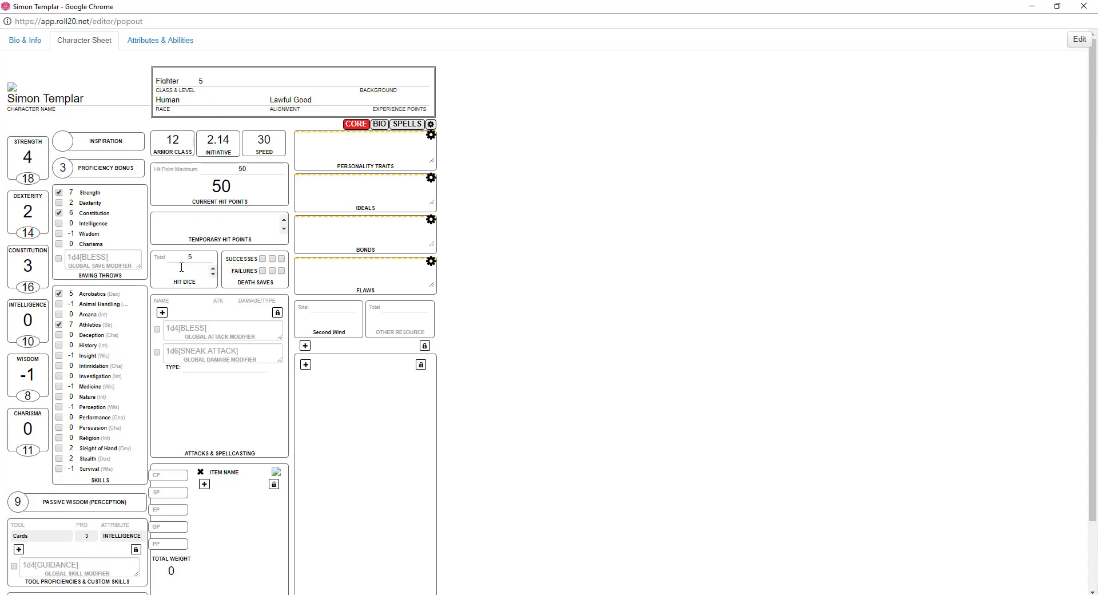
- Set the Hit Dice value to 5
left_click(190, 266)
type("1")
left_click(214, 267)
left_click(214, 267)
- Collapse the Personality Traits, Ideals, Bonds and Flaws boxes
left_click(430, 135)
left_click(431, 153)
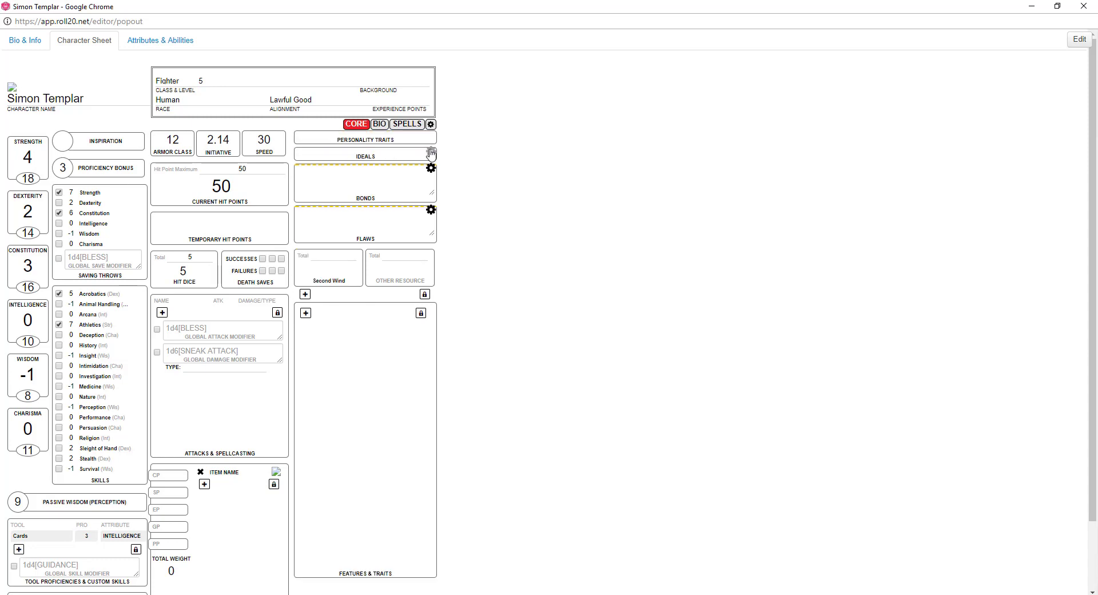
left_click(431, 170)
left_click(431, 186)
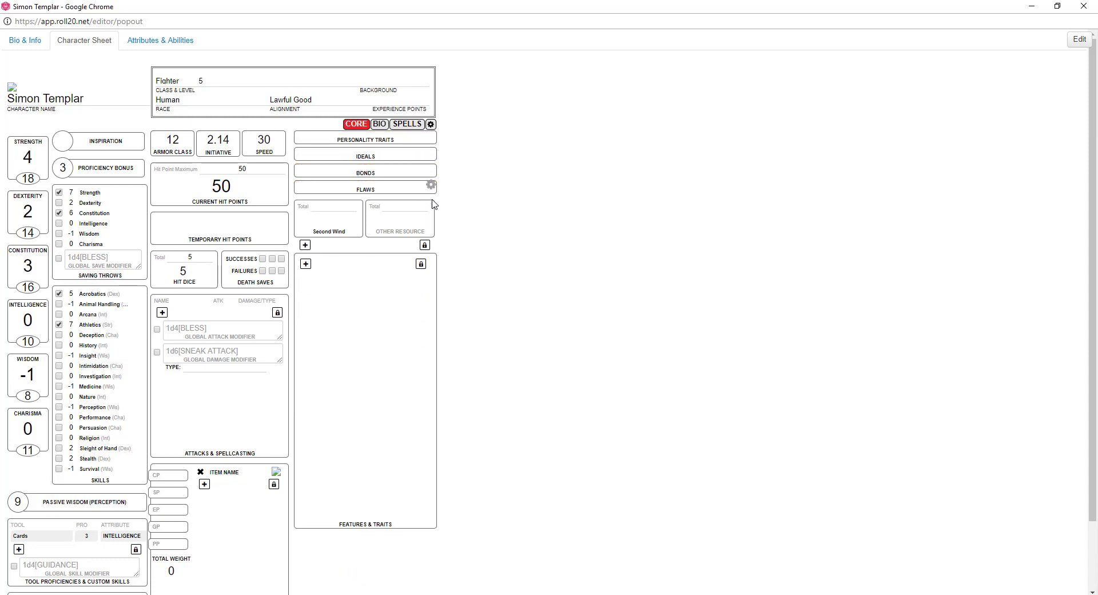
- Set the Second Wind total to 1
scroll(466, 223, "down", 2)
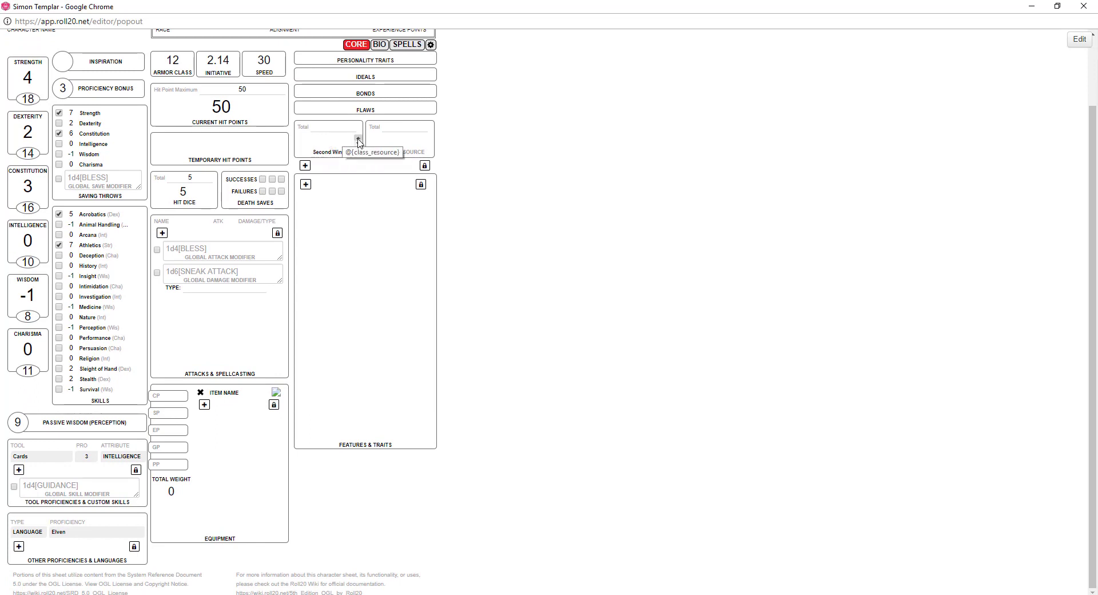
left_click(358, 139)
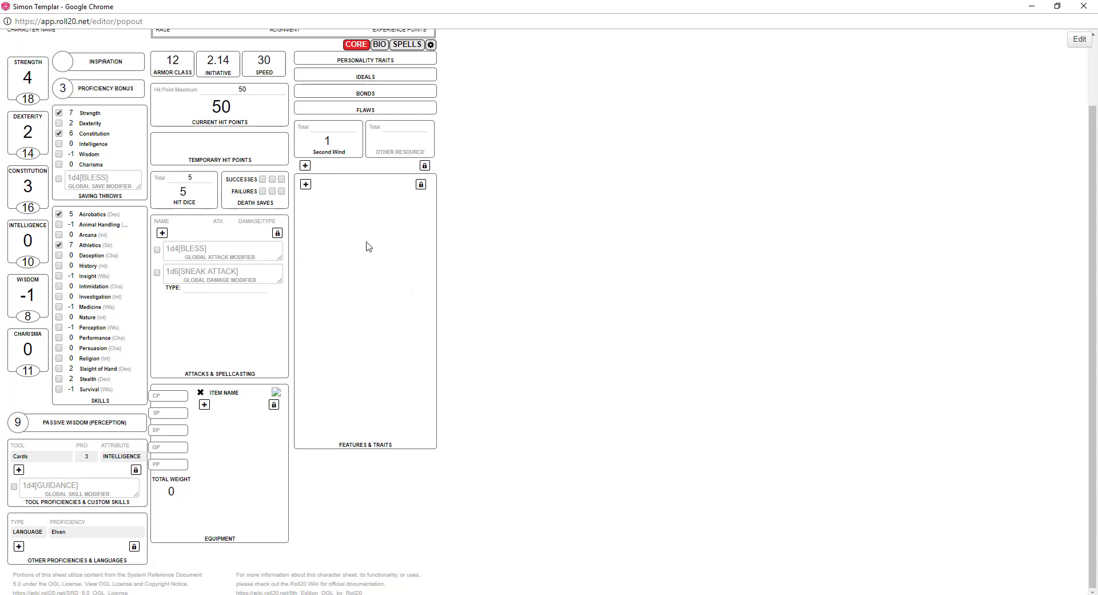
scroll(429, 240, "up", 1)
scroll(477, 258, "down", 1)
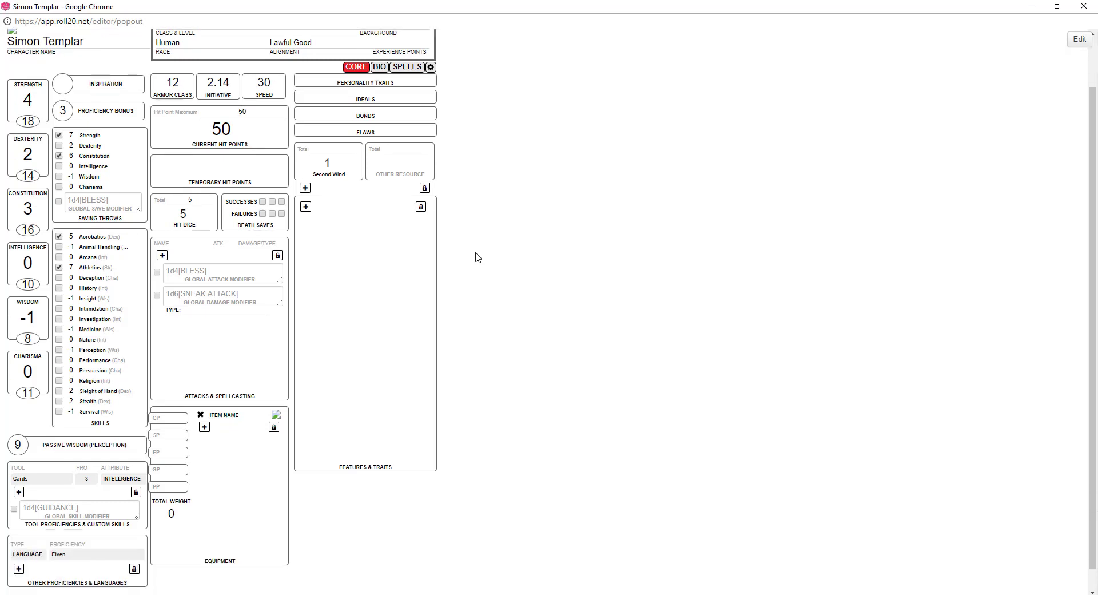
scroll(477, 258, "up", 1)
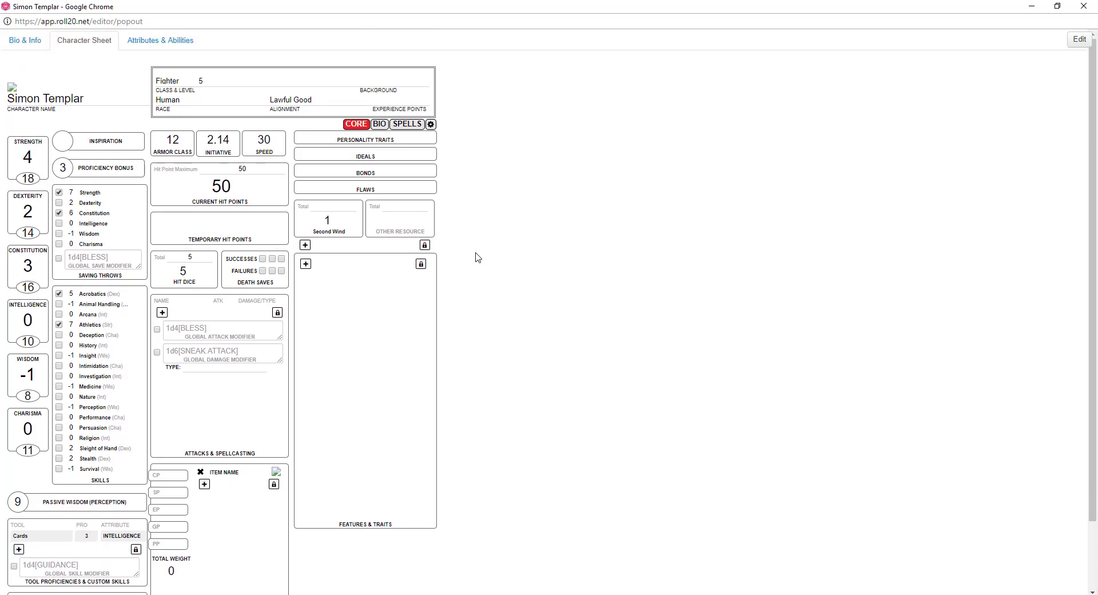
left_click(146, 47)
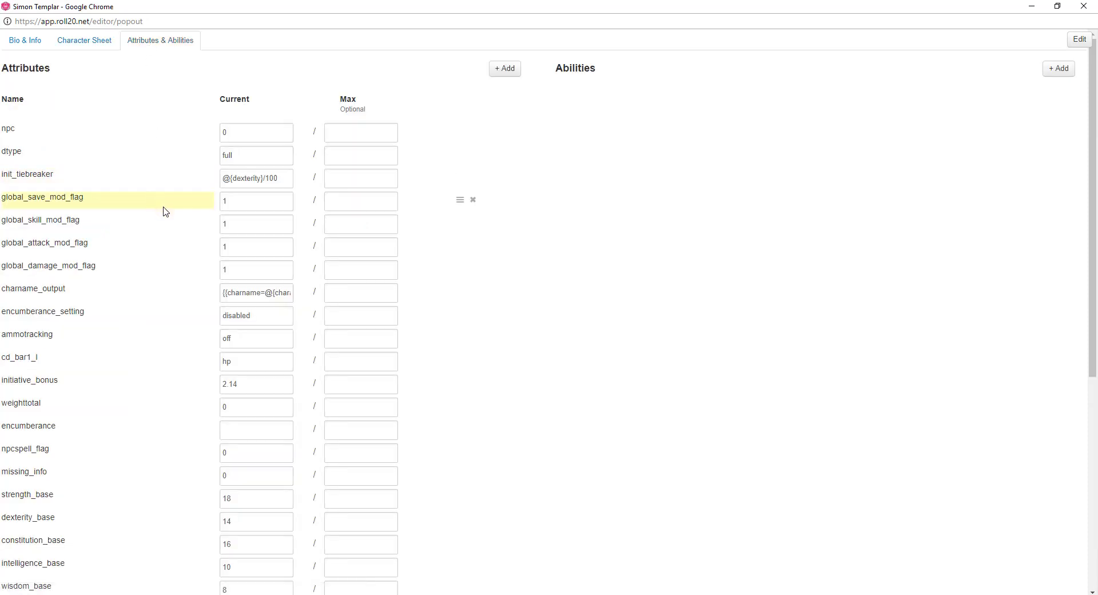
scroll(165, 211, "down", 6)
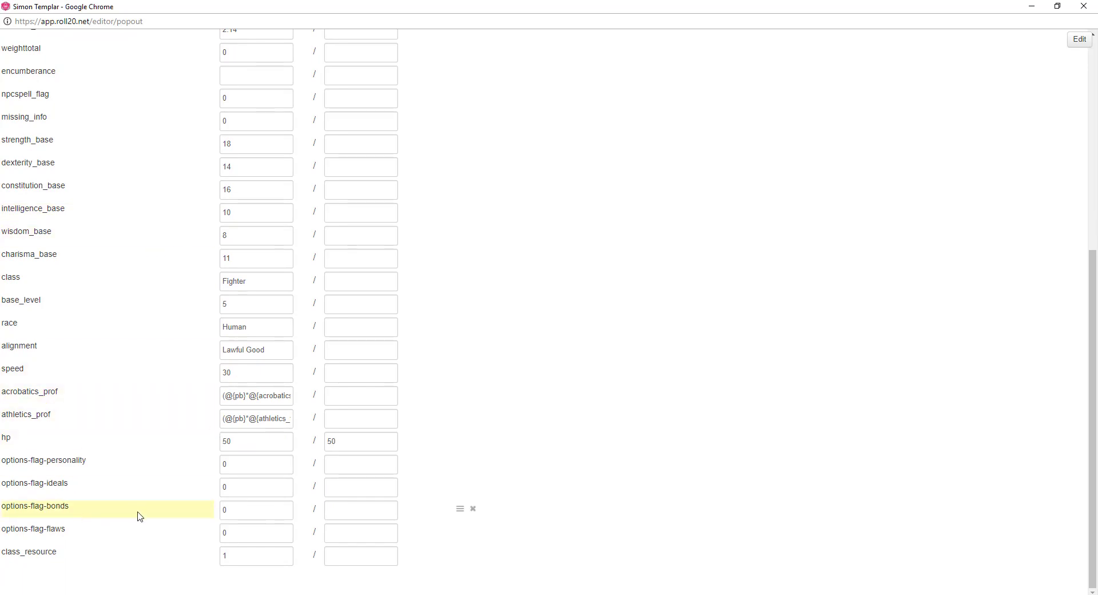
scroll(160, 423, "up", 6)
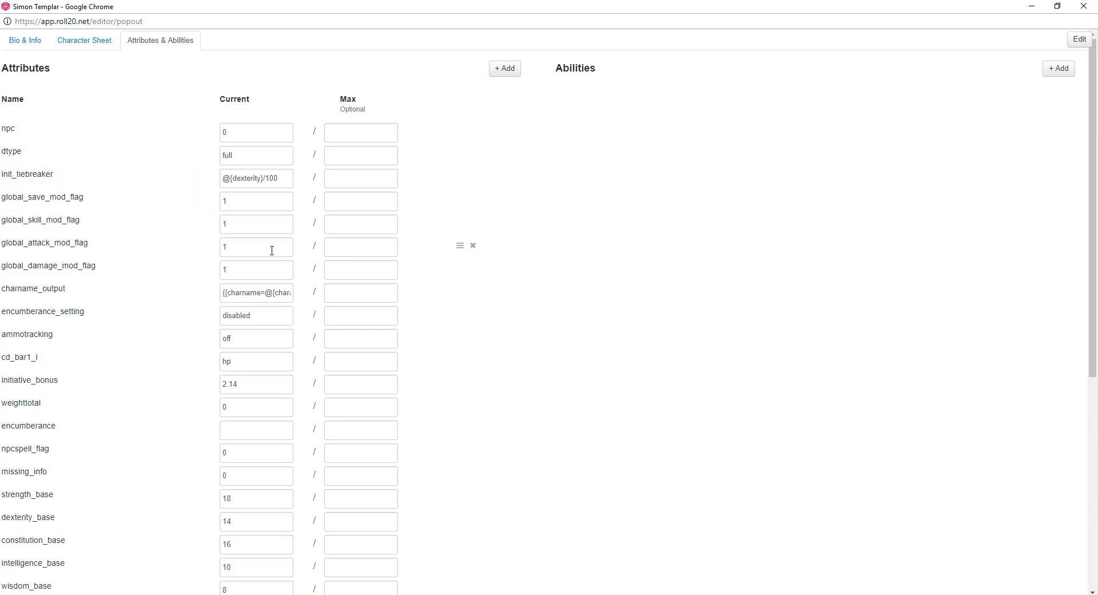
left_click(88, 46)
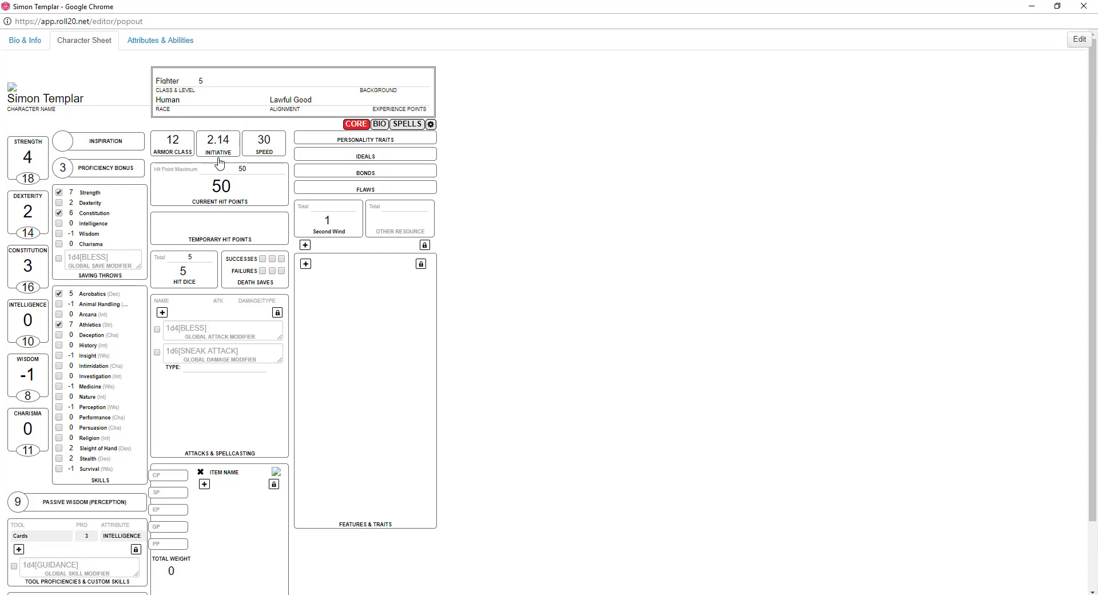
- Switch to the BIO page and look through the Appearance, Backstory and Allies & Organizations boxes
left_click(380, 124)
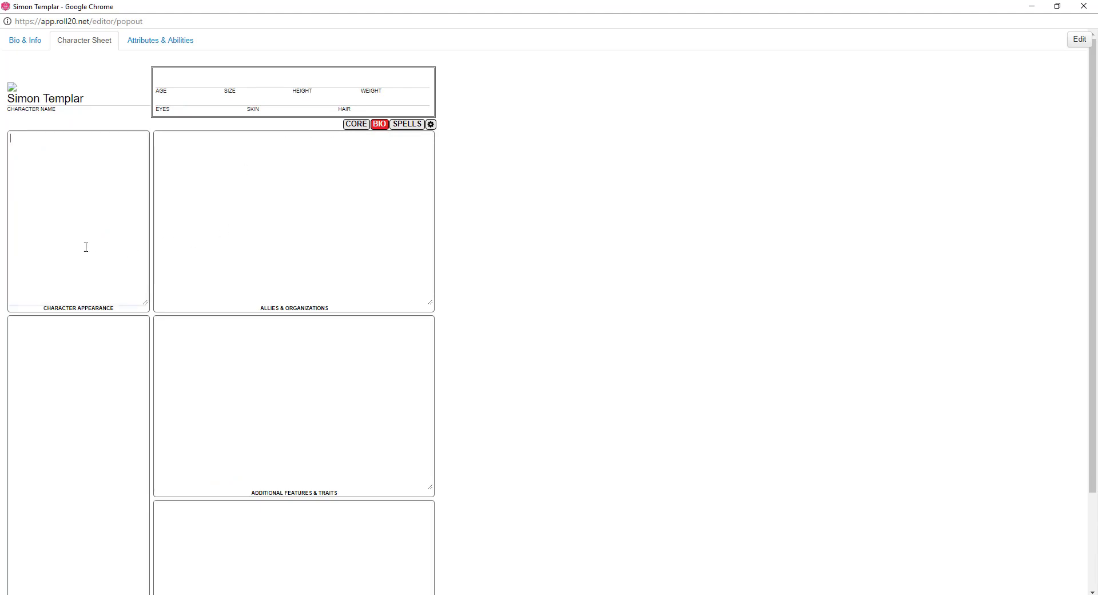
left_click(97, 230)
scroll(97, 230, "down", 1)
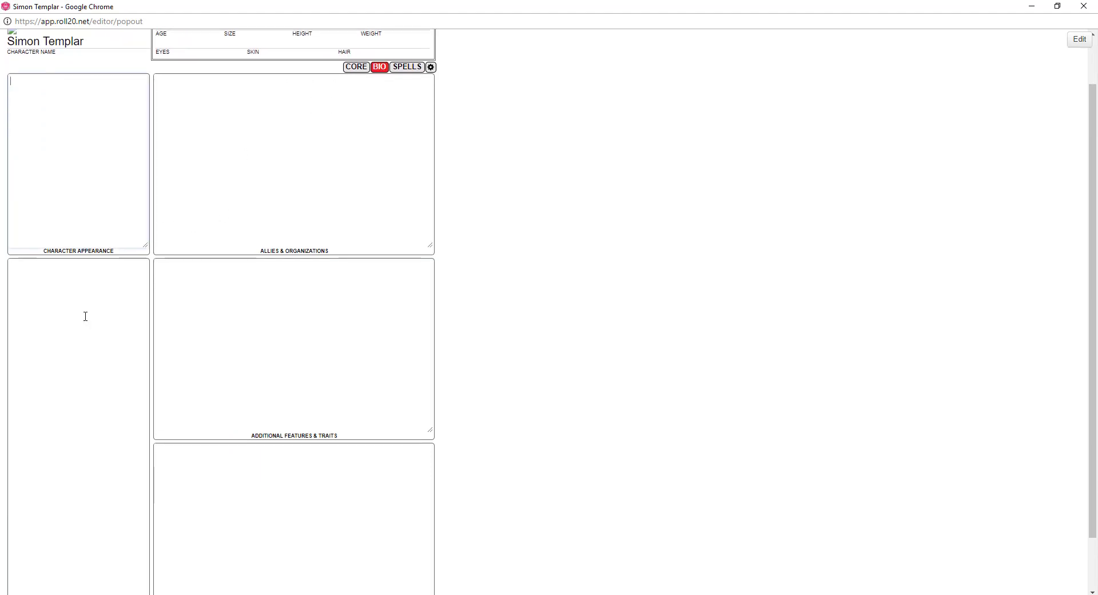
scroll(85, 316, "down", 1)
left_click(74, 288)
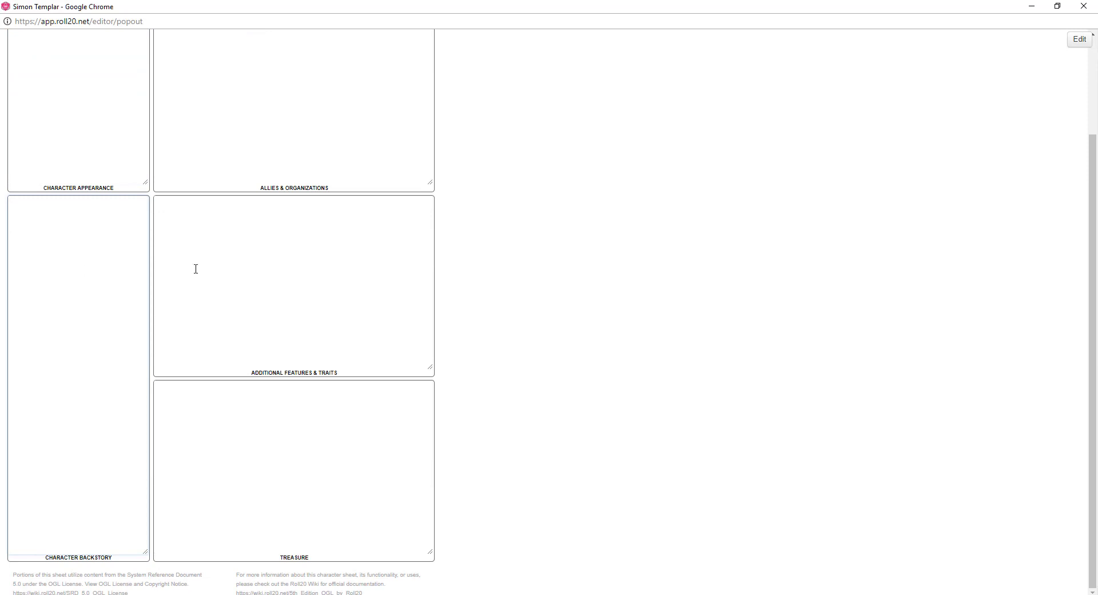
scroll(194, 268, "up", 2)
left_click(237, 264)
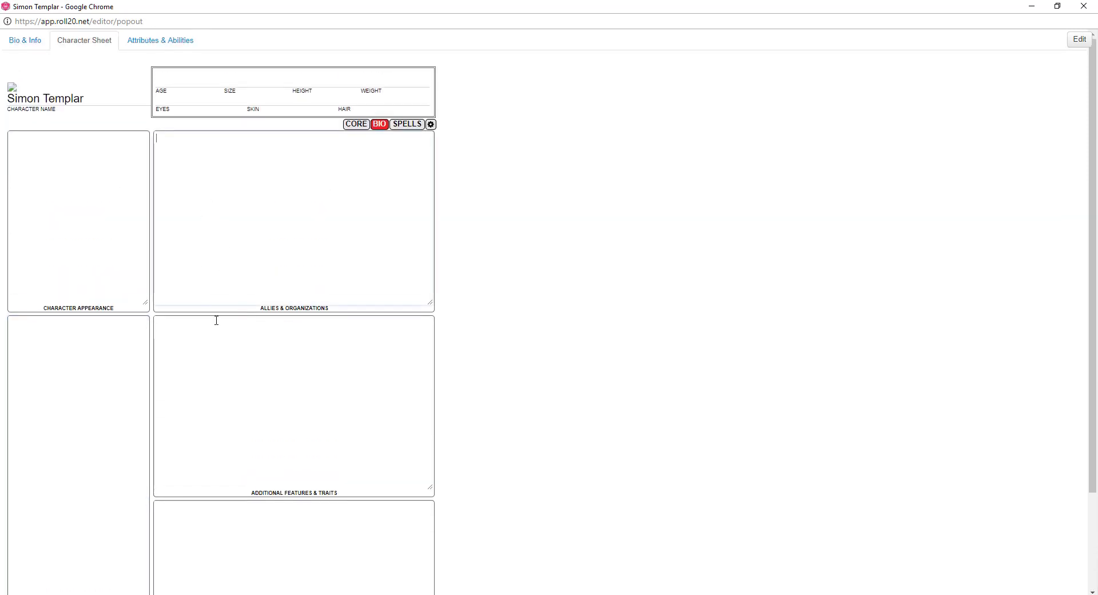
scroll(216, 318, "down", 2)
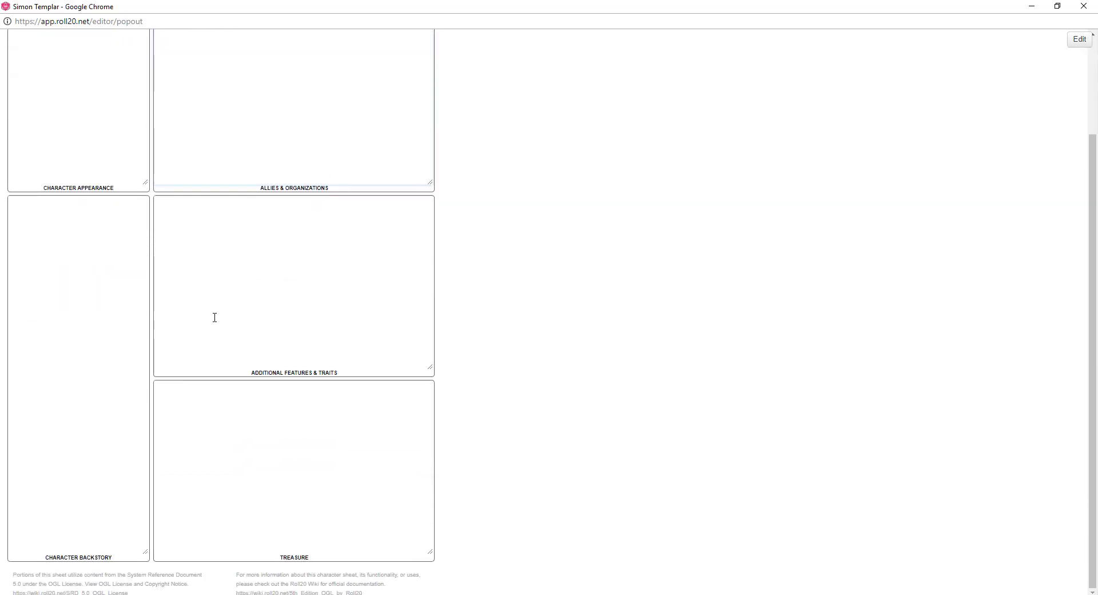
scroll(215, 317, "up", 2)
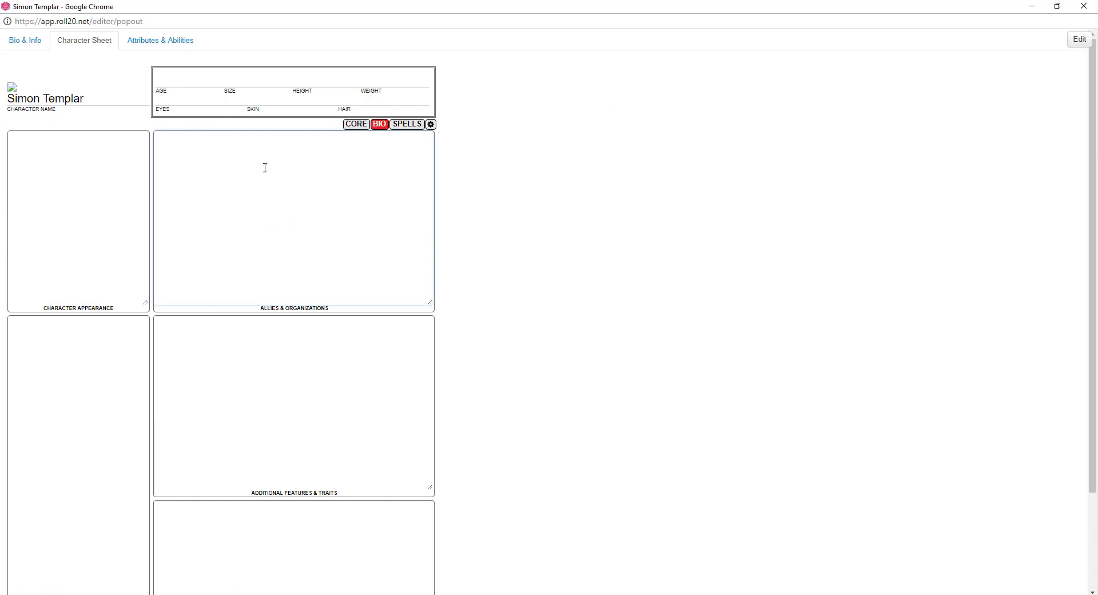
- Write 'Hello this is my page' in Allies & Organizations, then show the SPELLS page
left_click(211, 170)
type("Hello this is my page")
key("Return")
left_click(157, 83)
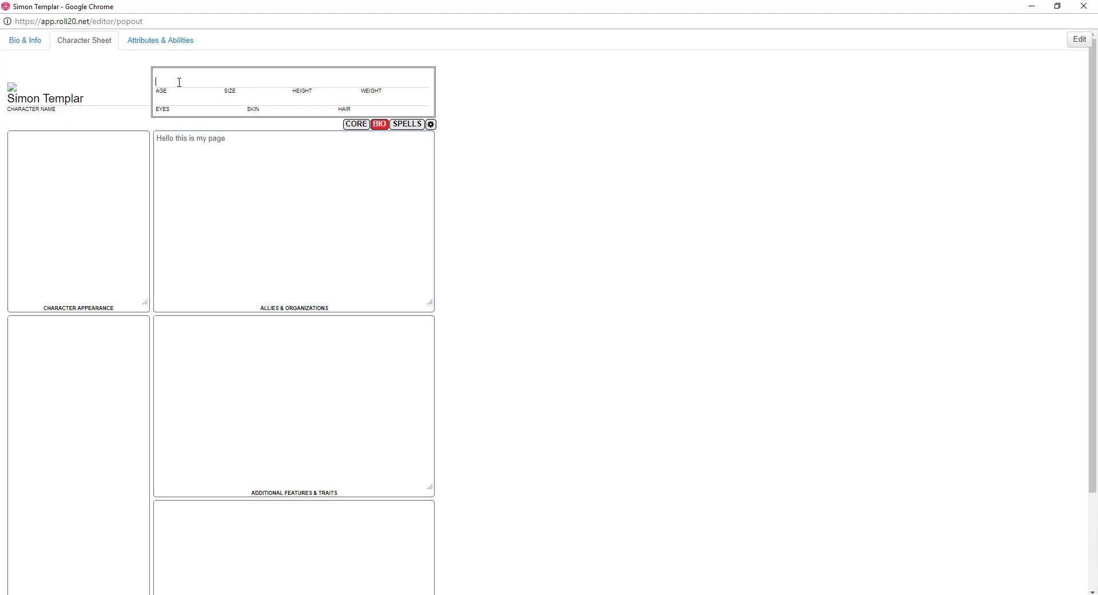
left_click(340, 103)
left_click(403, 125)
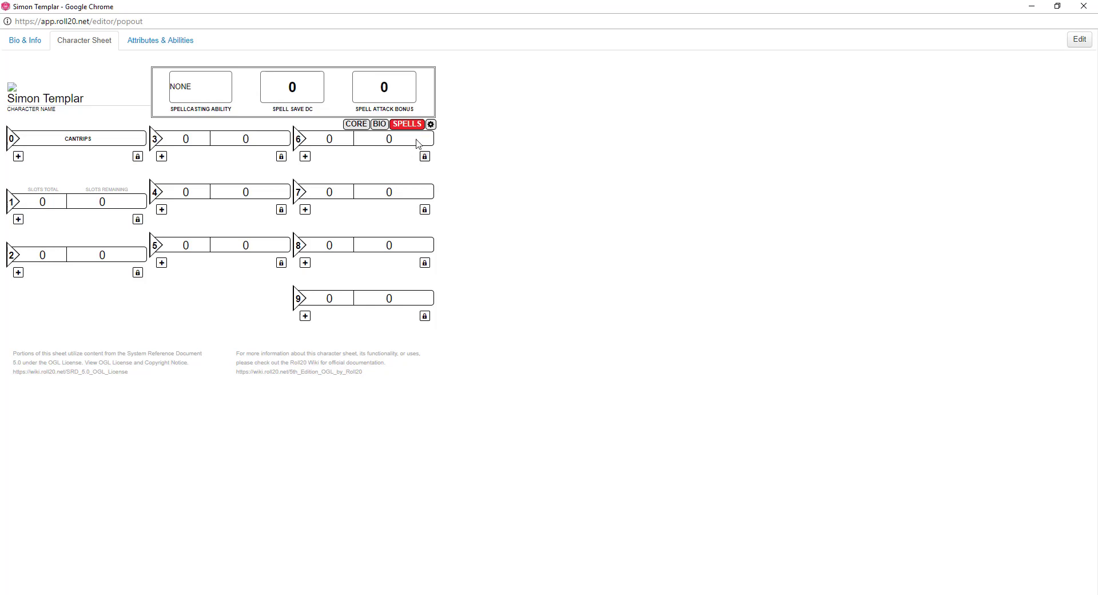
- In the sheet settings, enable Halfling Luck and leave Arcane Fighter unticked
left_click(431, 124)
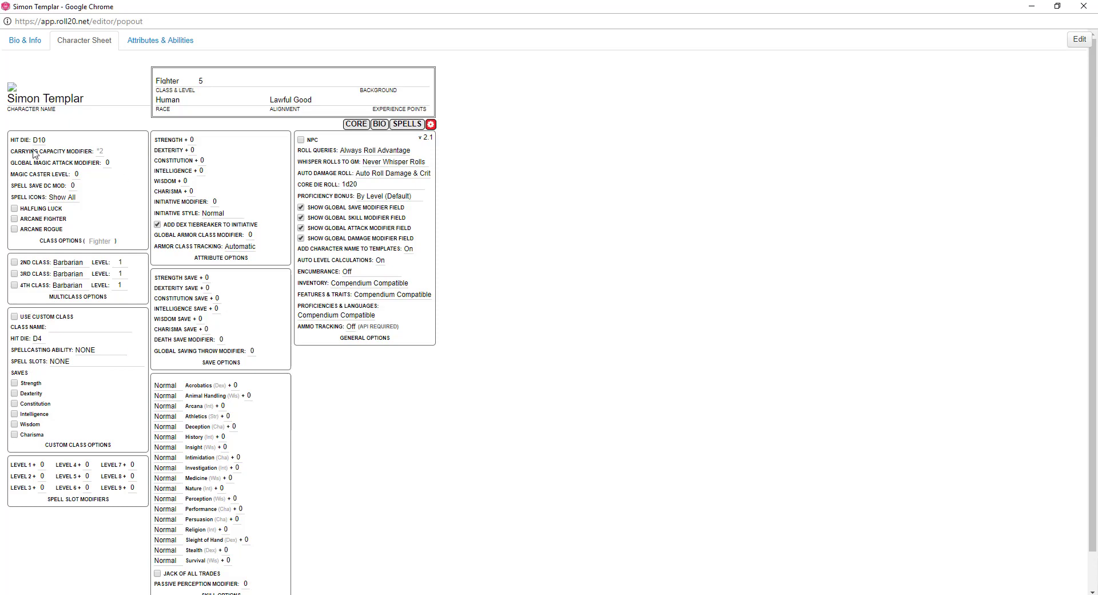
left_click(14, 208)
left_click(14, 219)
left_click(14, 219)
- Pick Rogue as the 2nd Class, then untick 2nd Class so multiclassing stays off
left_click(15, 263)
left_click(69, 267)
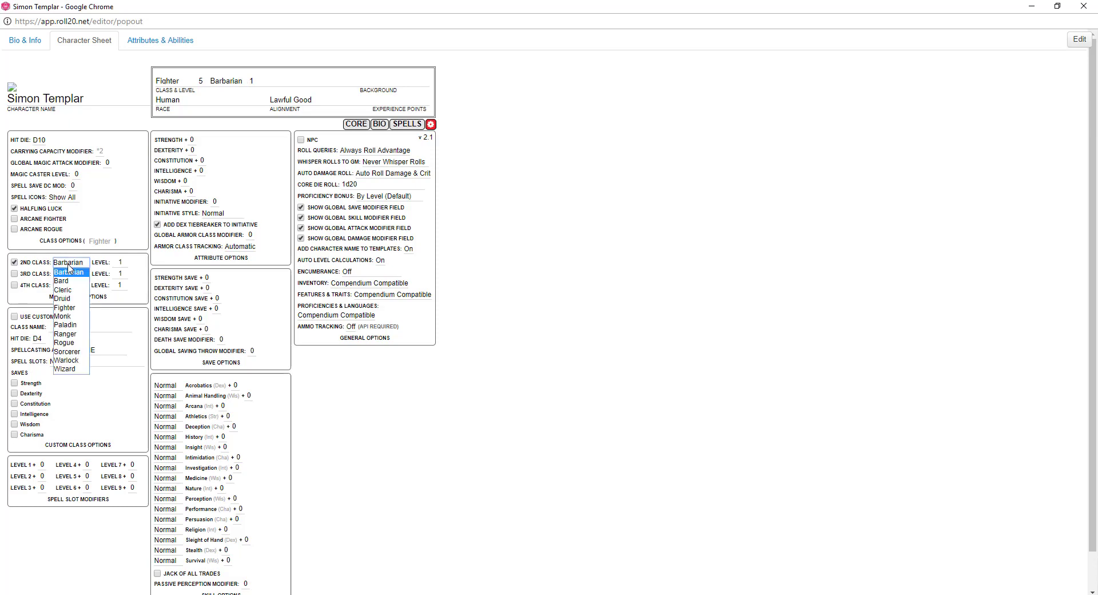
left_click(66, 342)
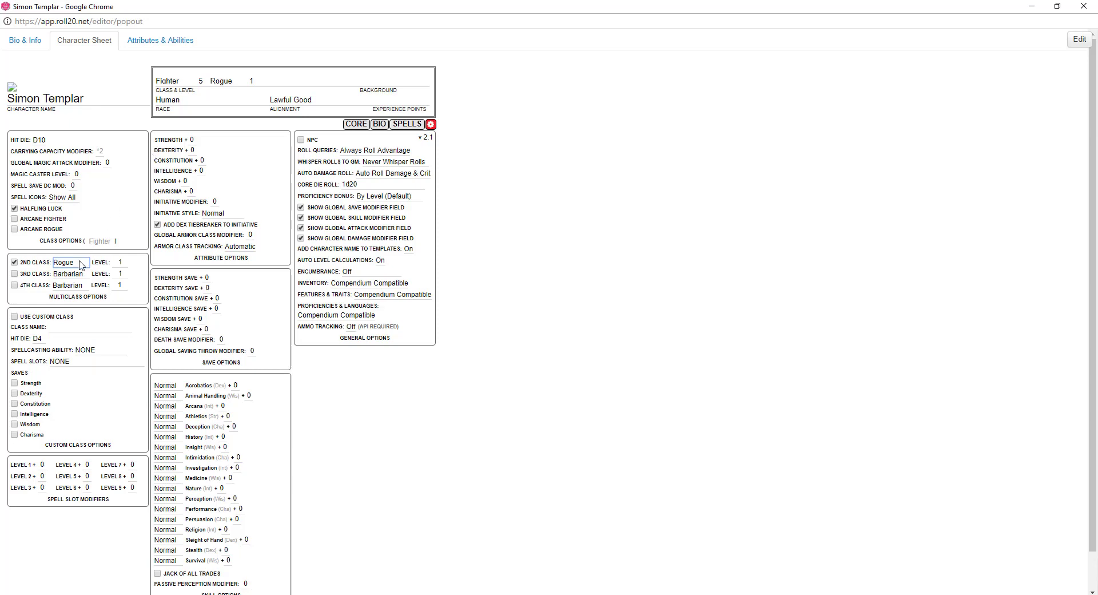
left_click(14, 262)
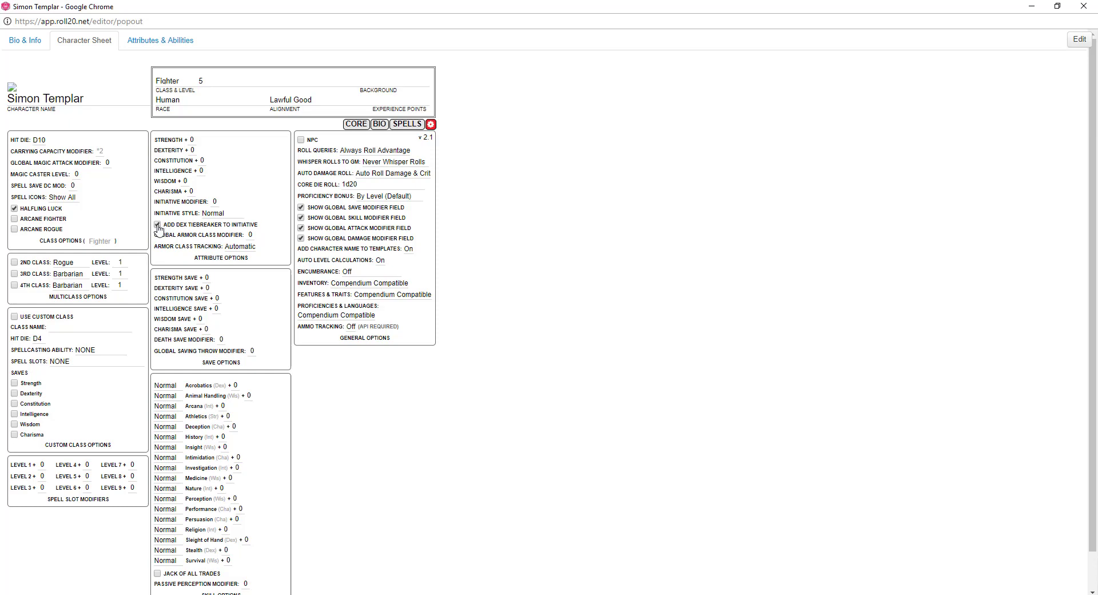
- Review the CORE page, then in settings tick and untick Add Dex Tiebreaker to Initiative
left_click(358, 125)
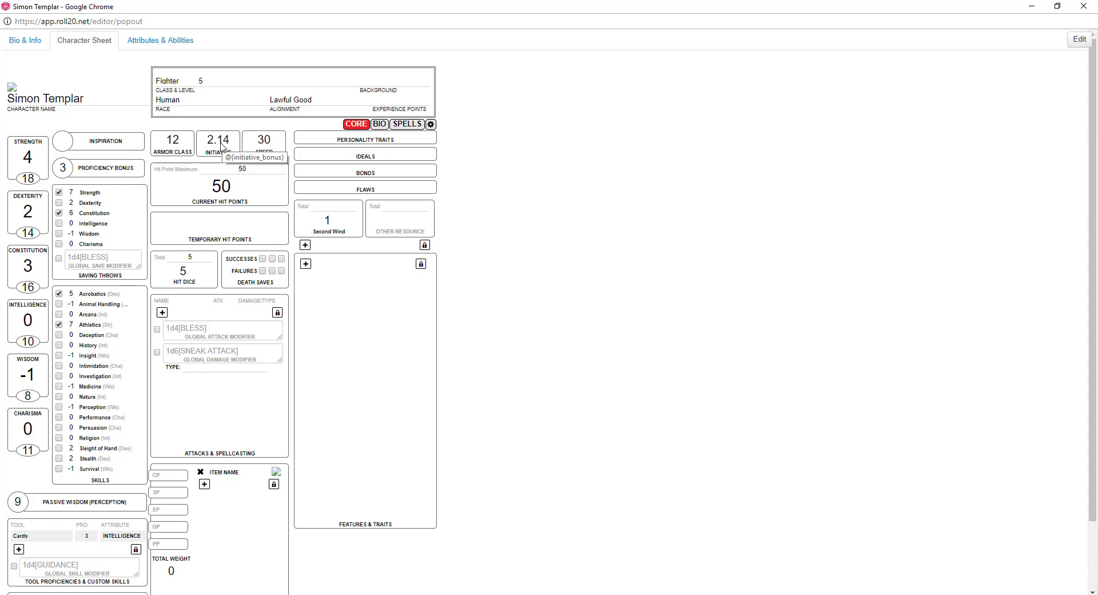
left_click(430, 124)
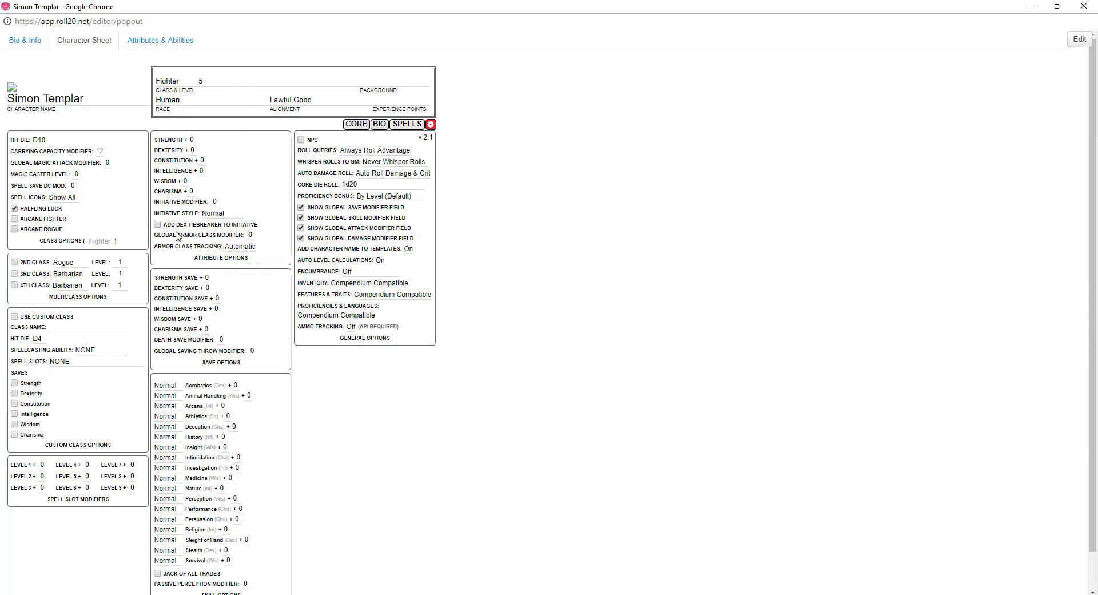
left_click(158, 224)
left_click(158, 224)
- Re-enable the Dex initiative tiebreaker, keep armor class tracking Automatic, and leave Jack of All Trades off
left_click(157, 224)
left_click(241, 247)
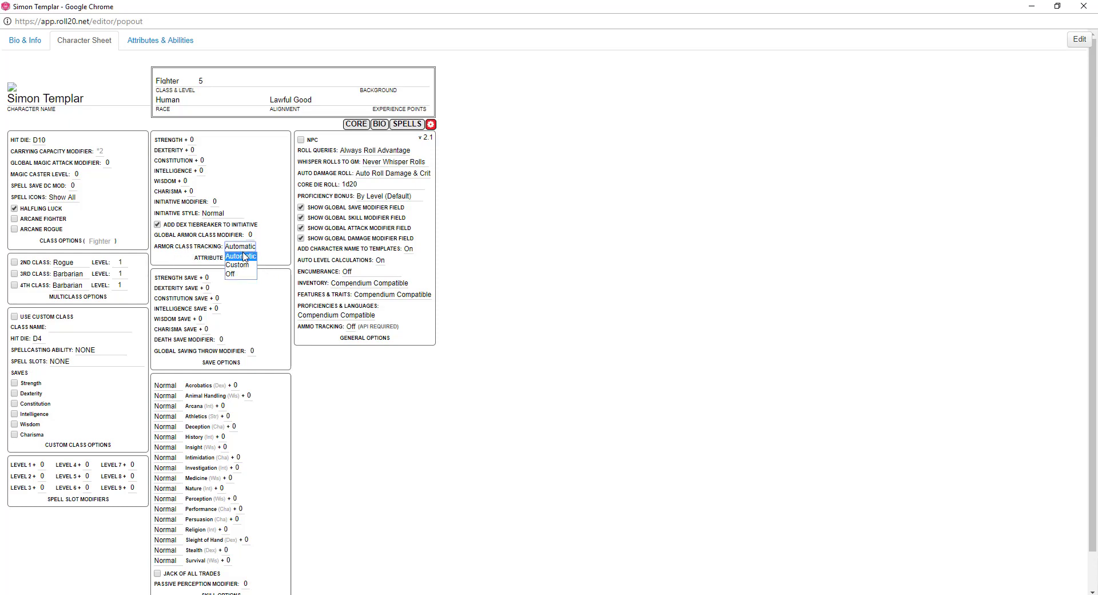
left_click(242, 255)
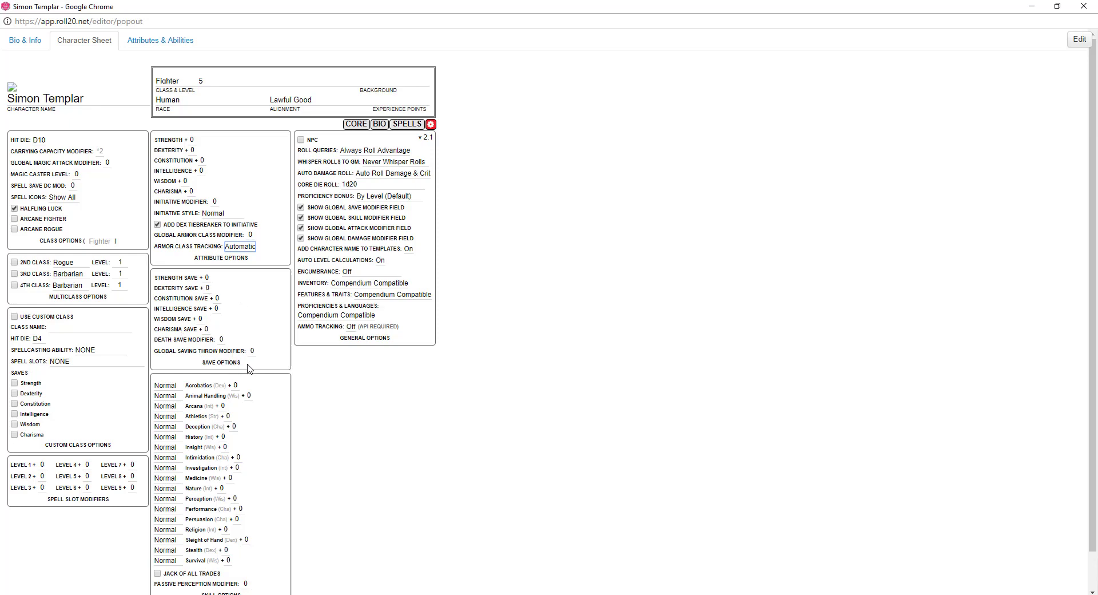
scroll(197, 415, "down", 1)
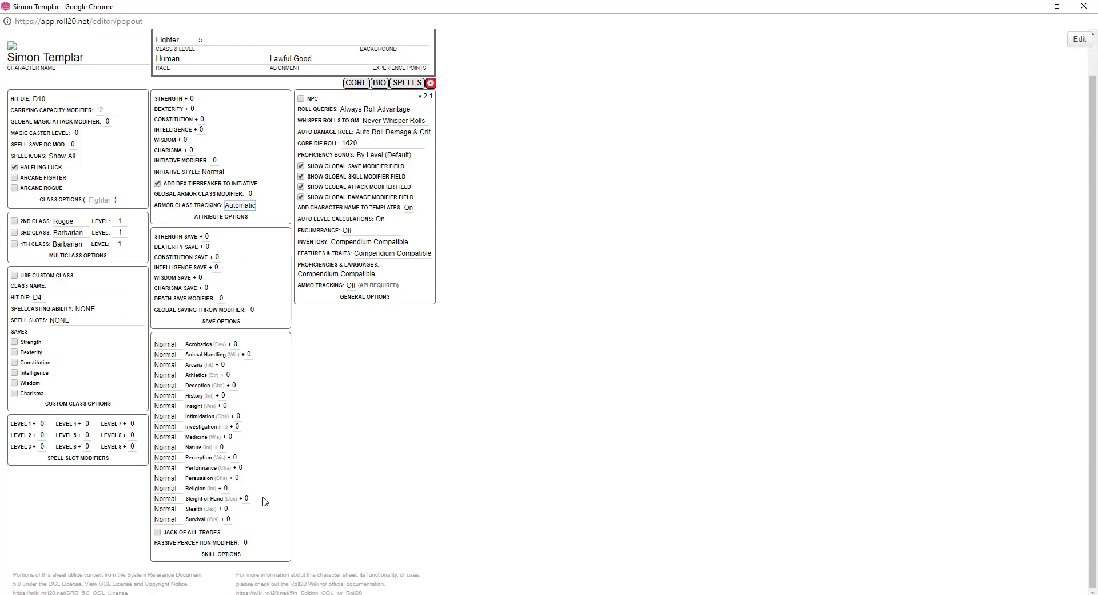
left_click(157, 533)
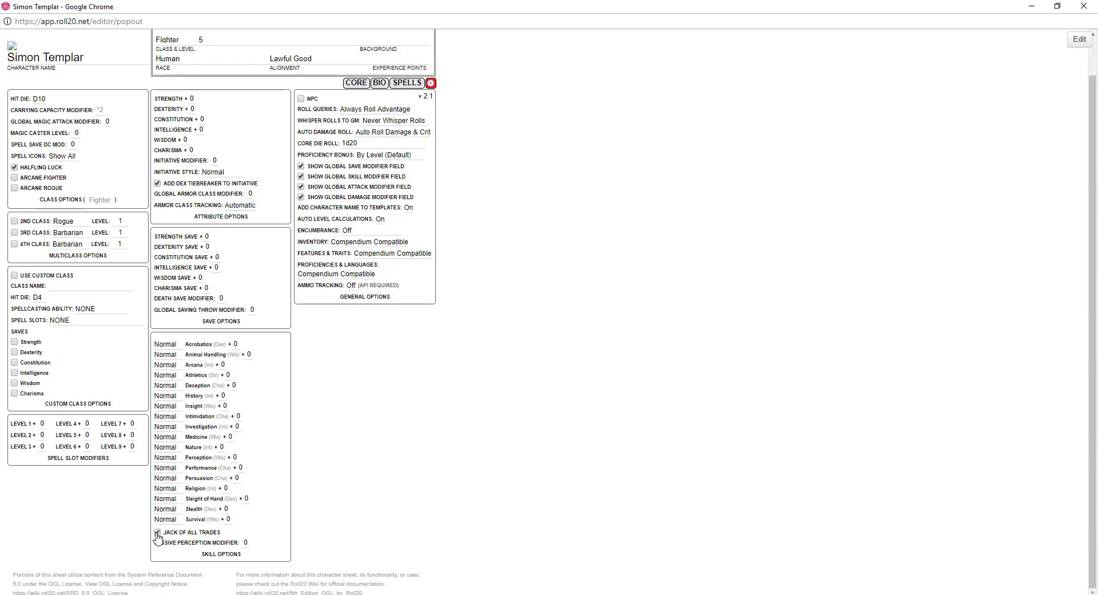
left_click(157, 532)
scroll(352, 420, "up", 1)
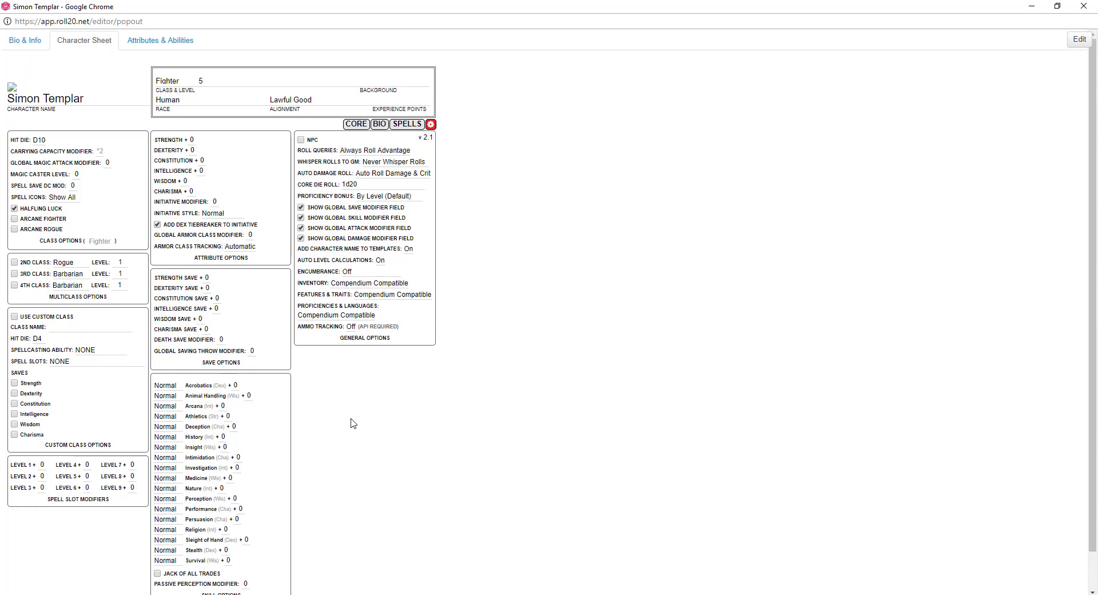
left_click(301, 141)
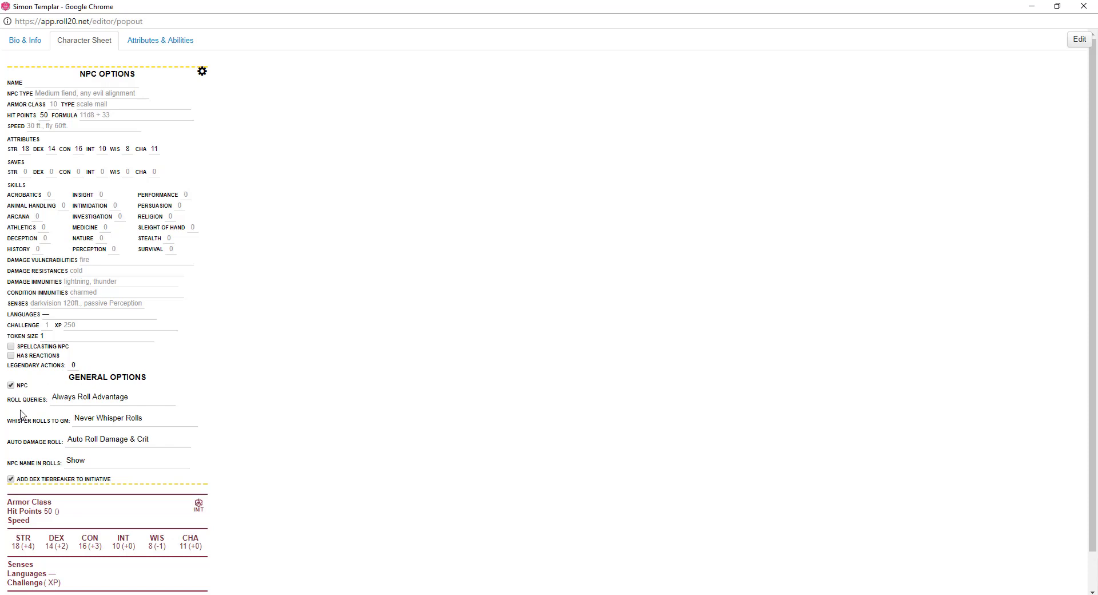
scroll(177, 400, "down", 1)
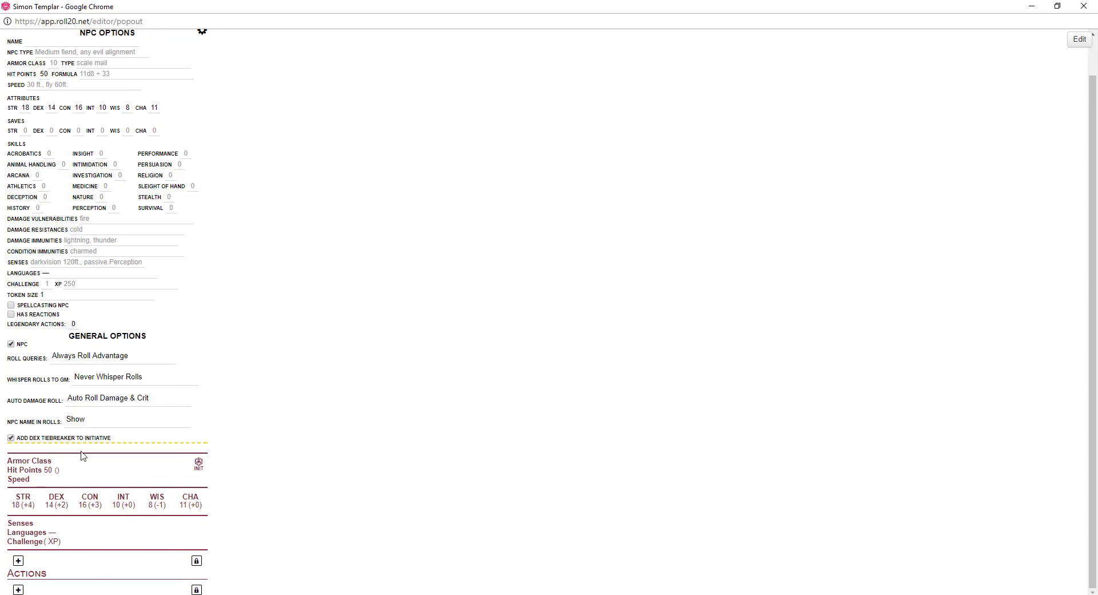
left_click(11, 344)
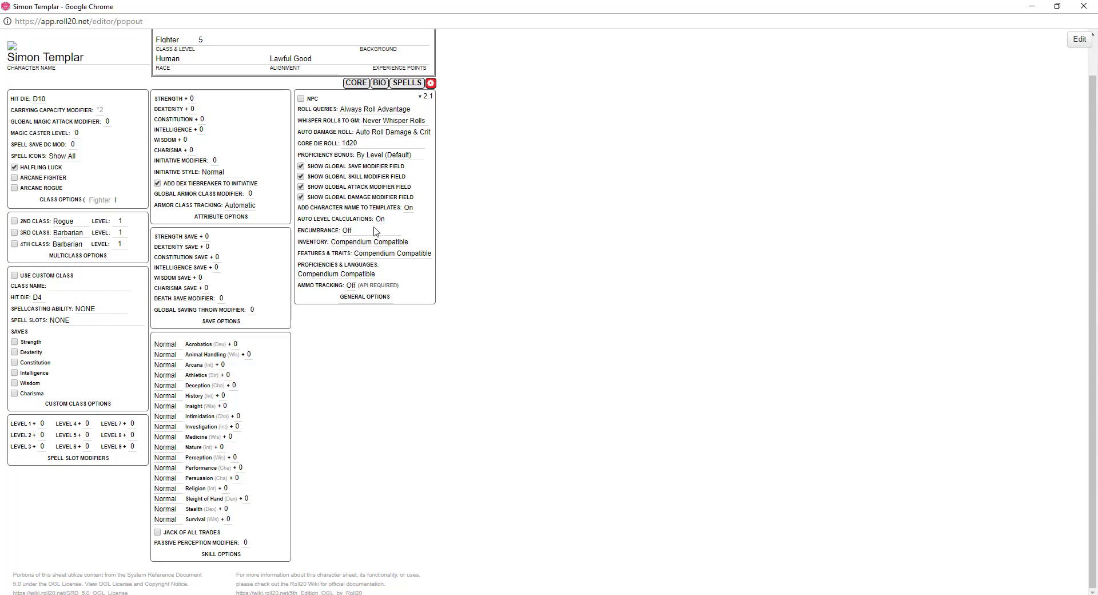
left_click(351, 286)
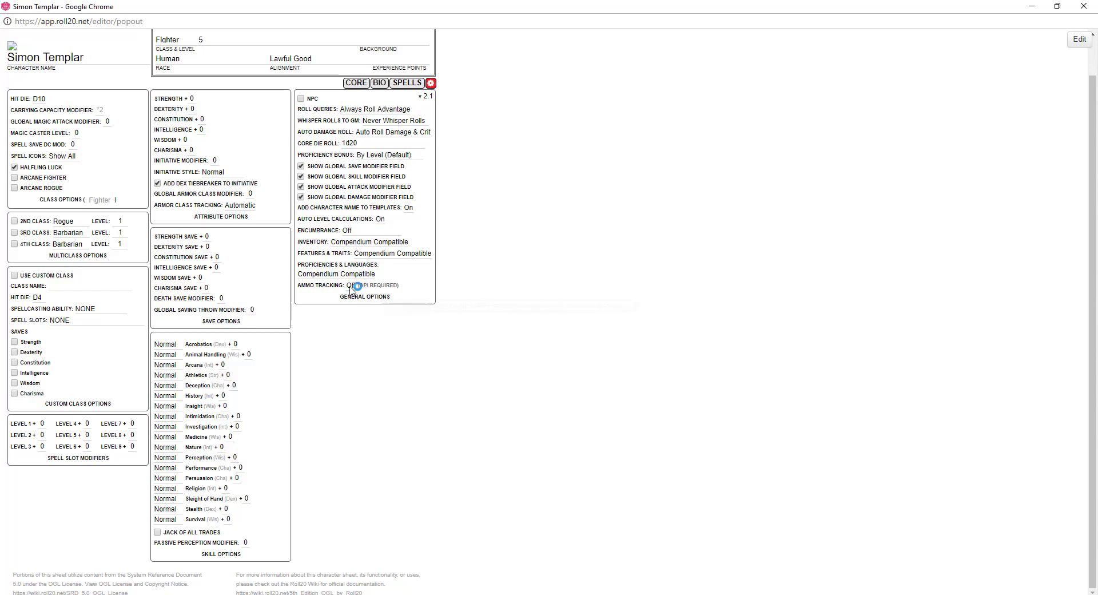